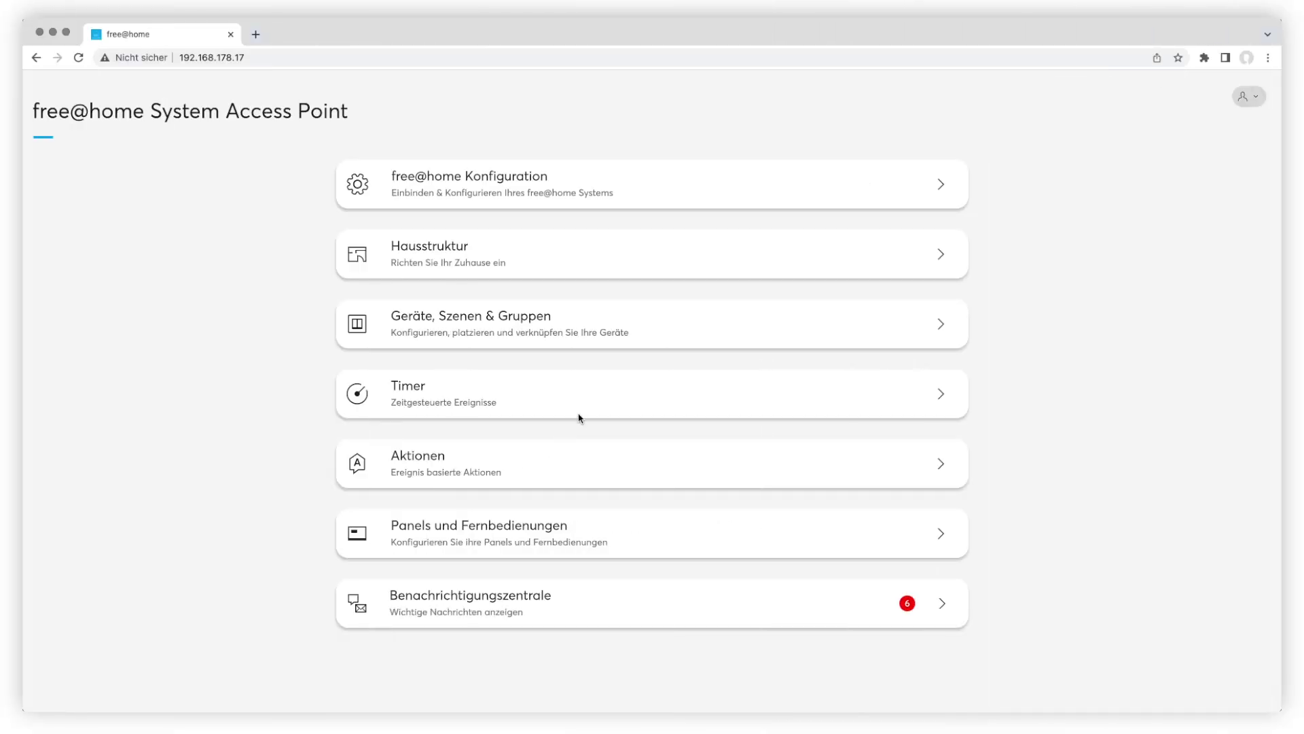
# Step: Create a new time profile named "Jalousien" in the Timer area
pyautogui.click(588, 403)
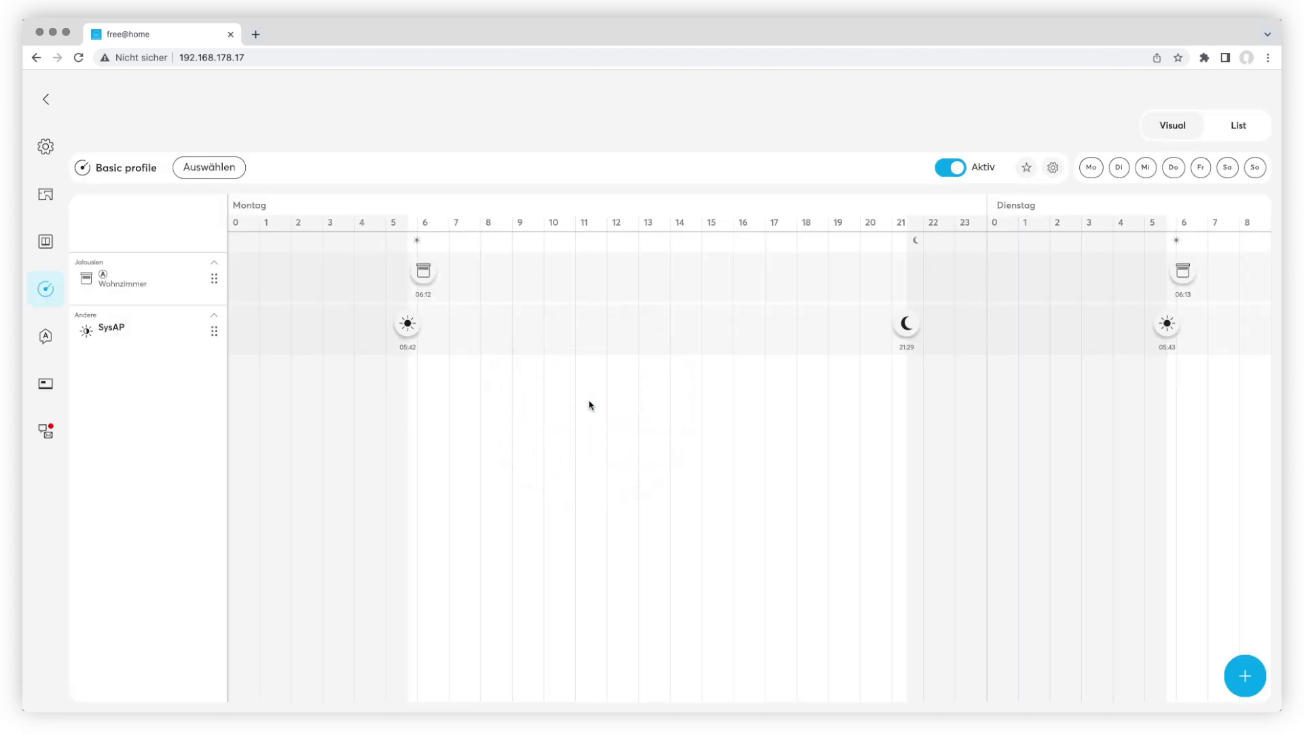
pyautogui.click(228, 171)
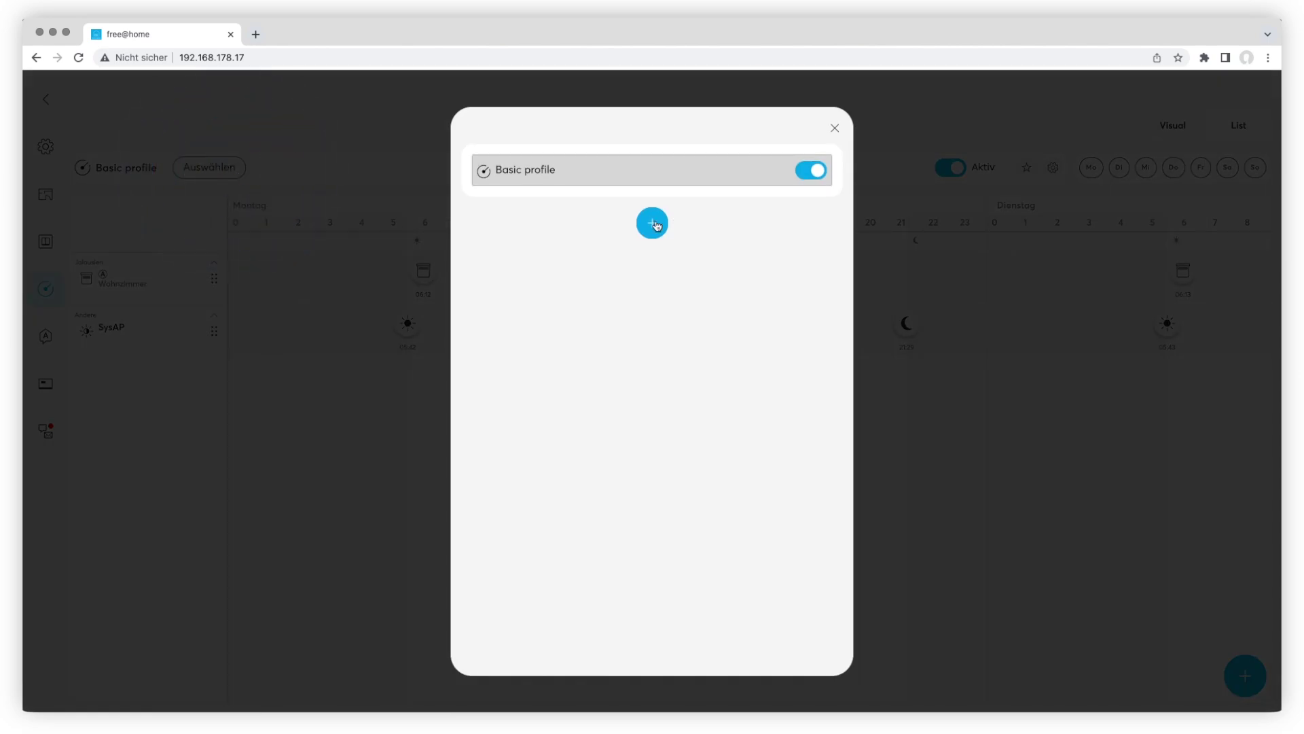
pyautogui.click(654, 224)
pyautogui.moveTo(605, 207); pyautogui.dragTo(445, 206)
pyautogui.write('Jalousien')
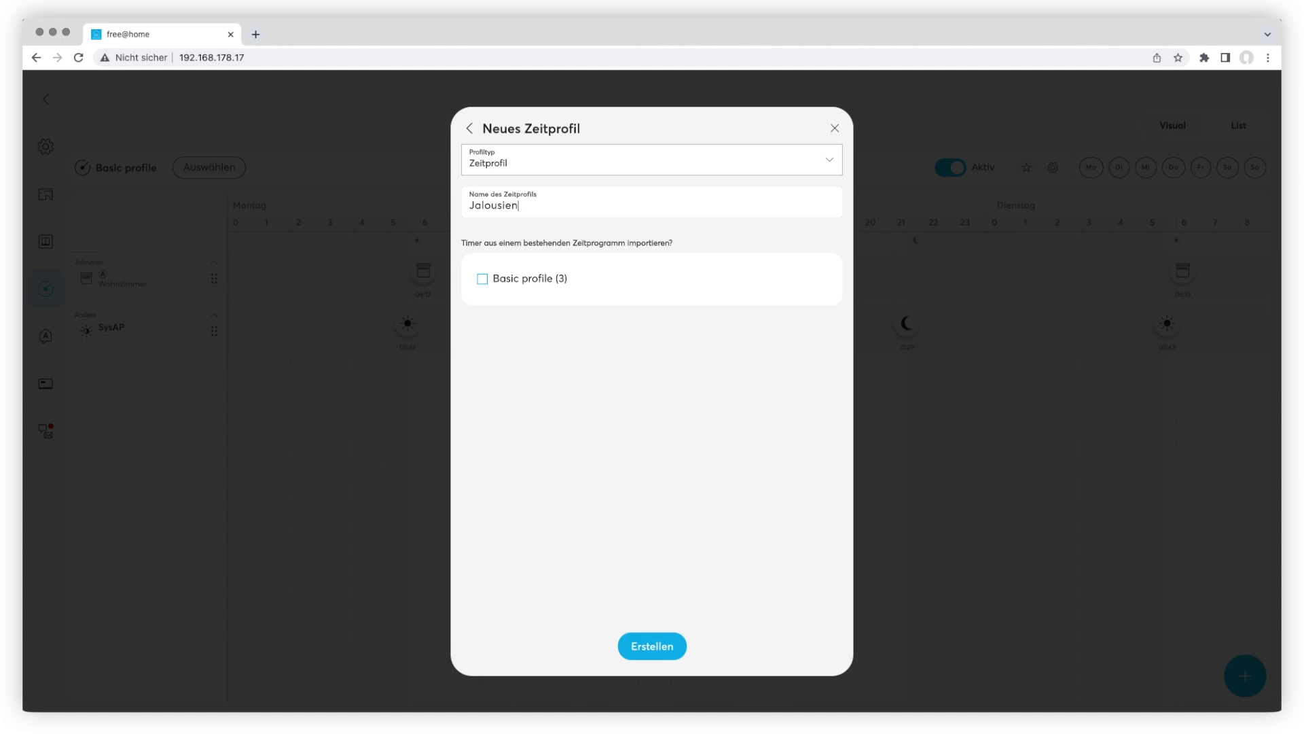
pyautogui.click(656, 646)
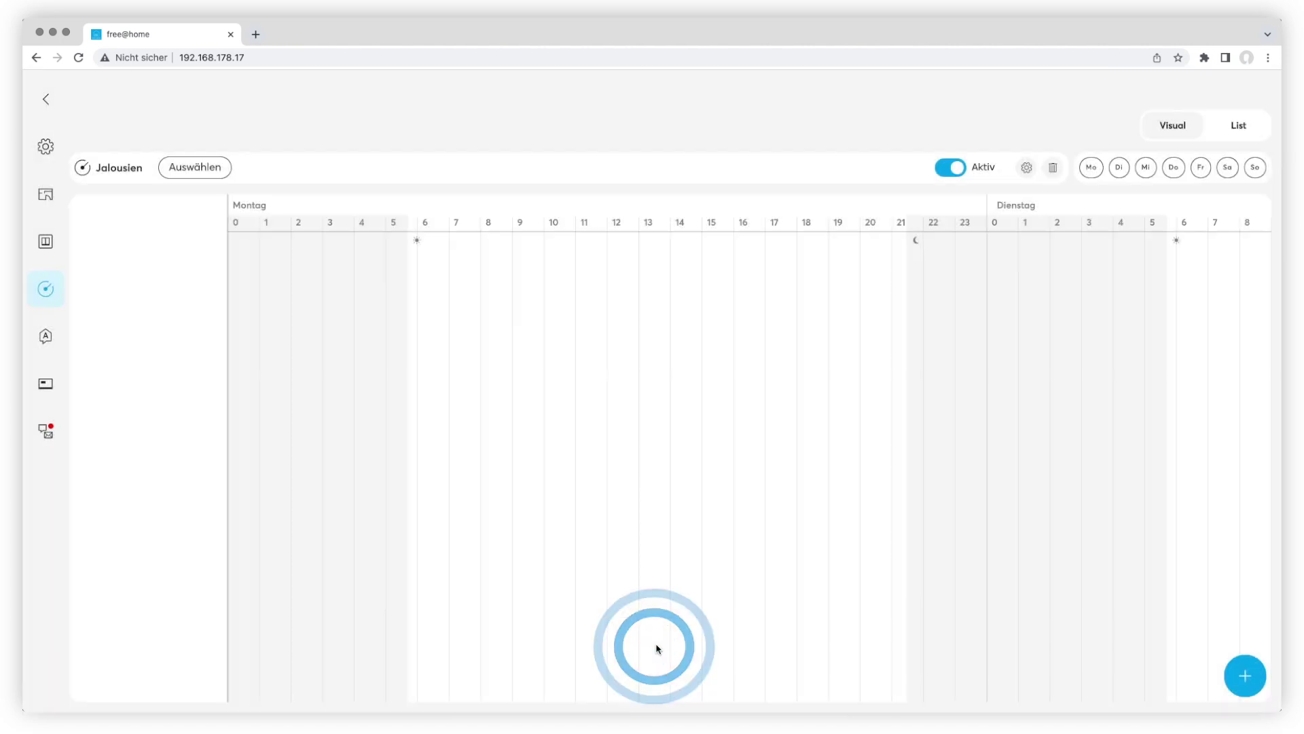
# Step: Add a timer for the Wohnzimmer blind to the Jalousien profile, opening it at 07:00
pyautogui.click(1232, 675)
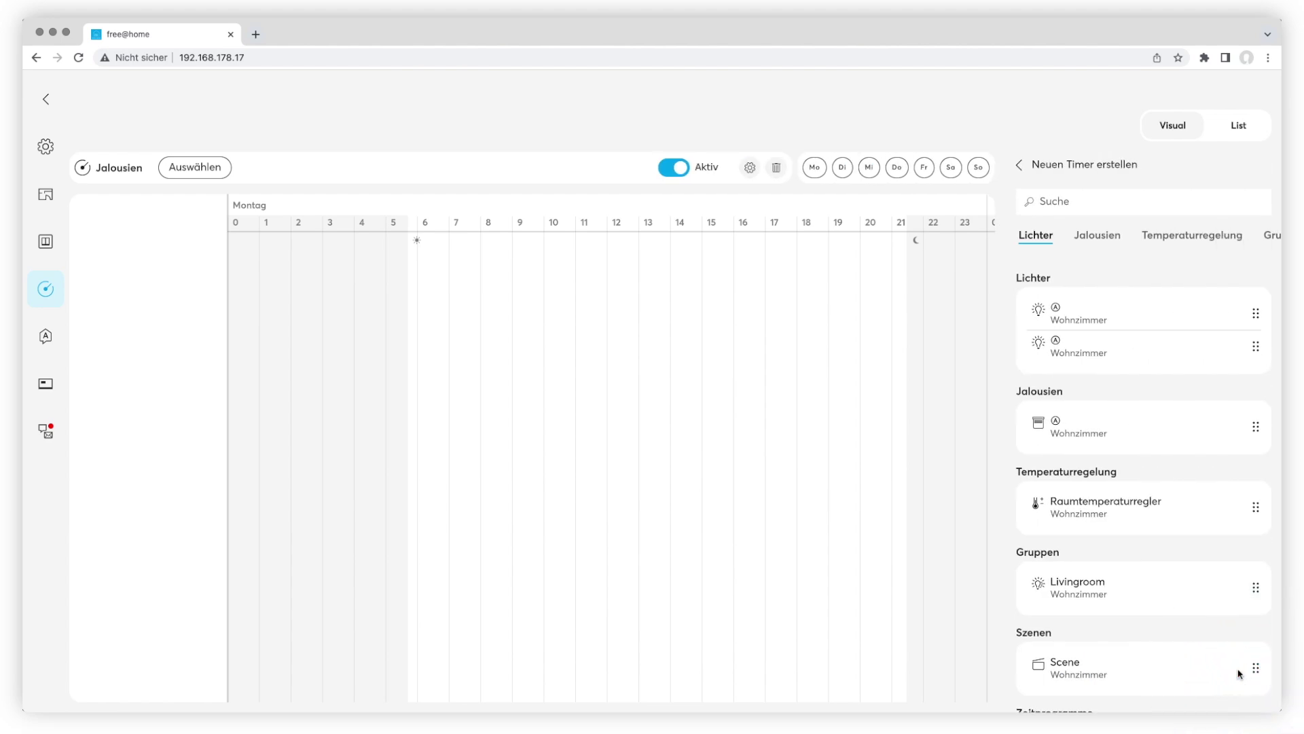
pyautogui.click(1241, 674)
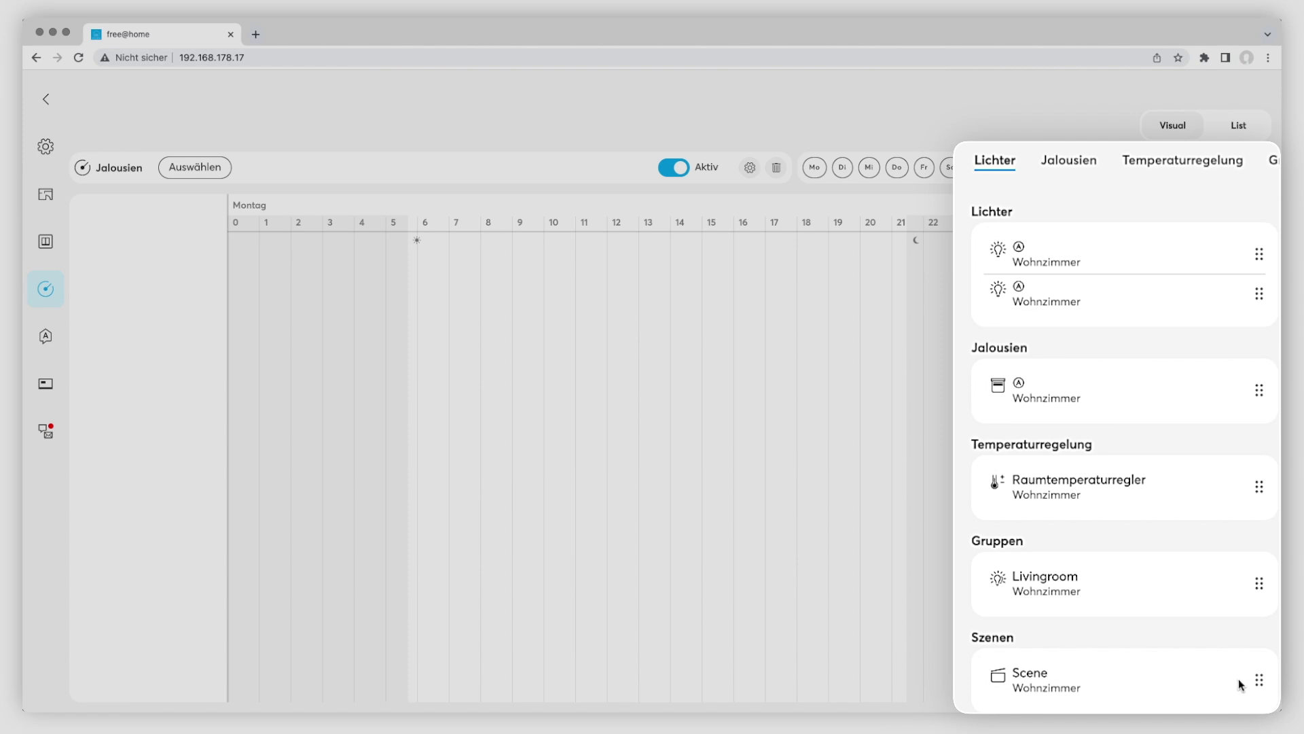
pyautogui.click(1238, 679)
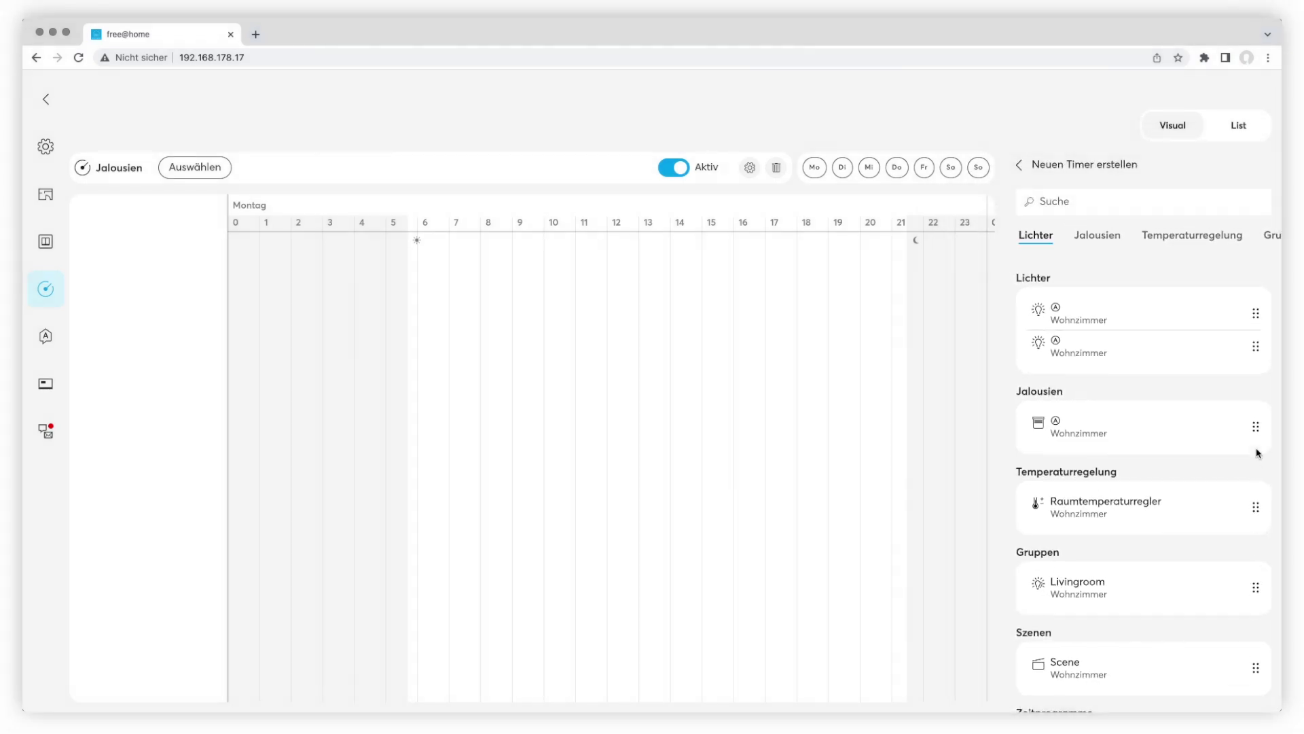
pyautogui.moveTo(1256, 427)
pyautogui.mouseDown()
pyautogui.moveTo(978, 402)
pyautogui.moveTo(620, 335)
pyautogui.moveTo(387, 244)
pyautogui.moveTo(405, 242)
pyautogui.mouseUp()
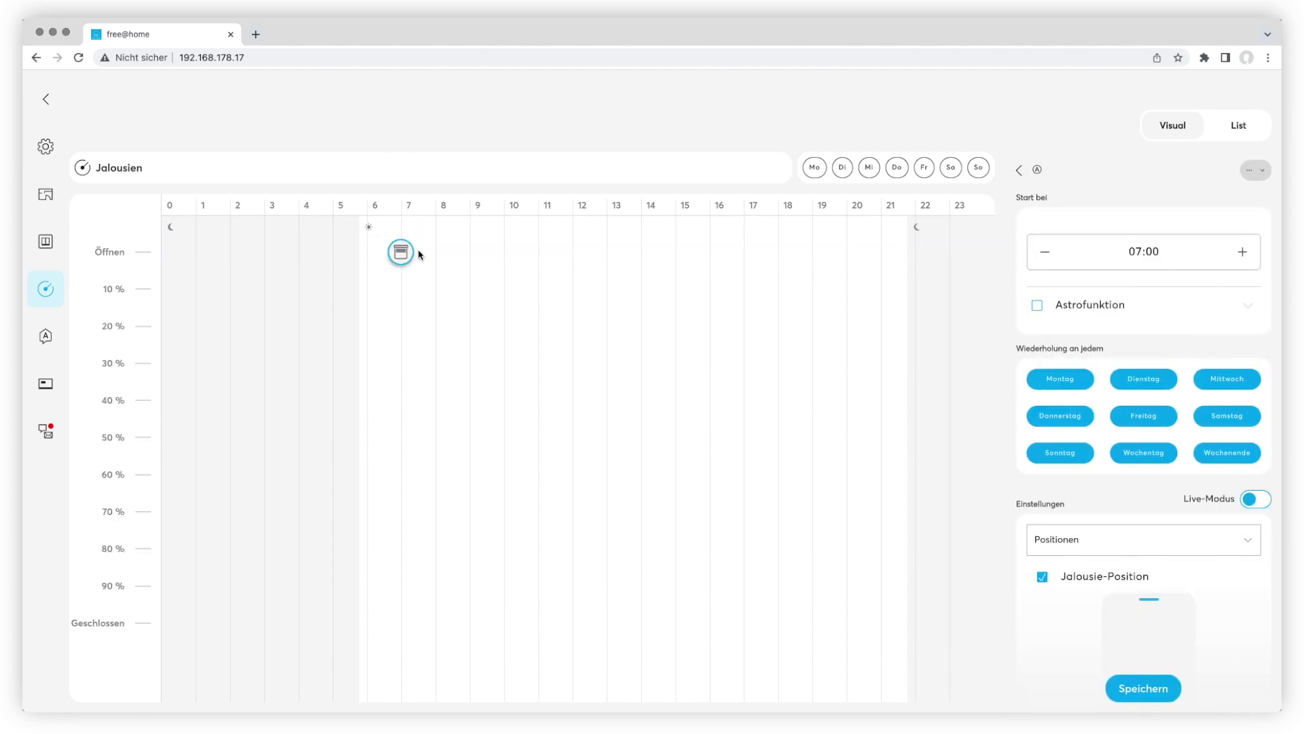
# Step: Limit the 07:00 blind timer's repetition to weekdays (Wochentag) and save it
pyautogui.click(1155, 453)
pyautogui.click(1226, 453)
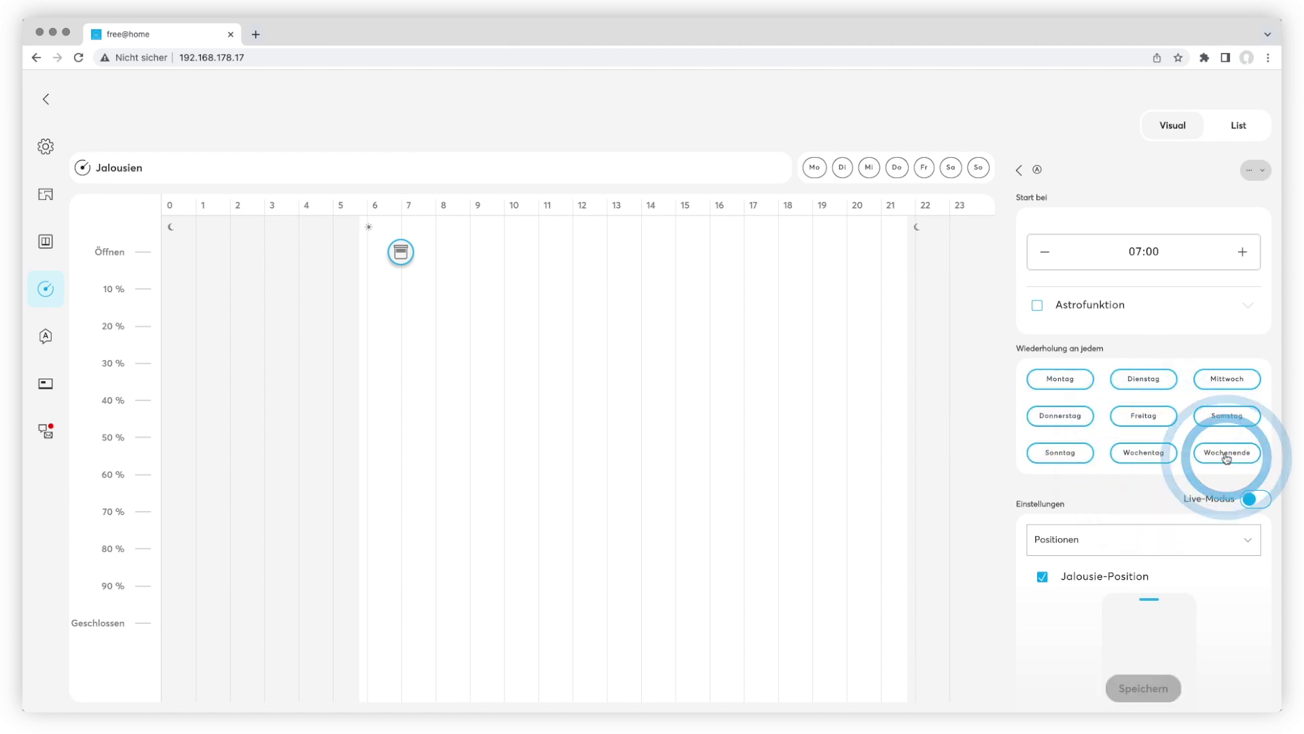
pyautogui.click(1159, 456)
pyautogui.click(1156, 688)
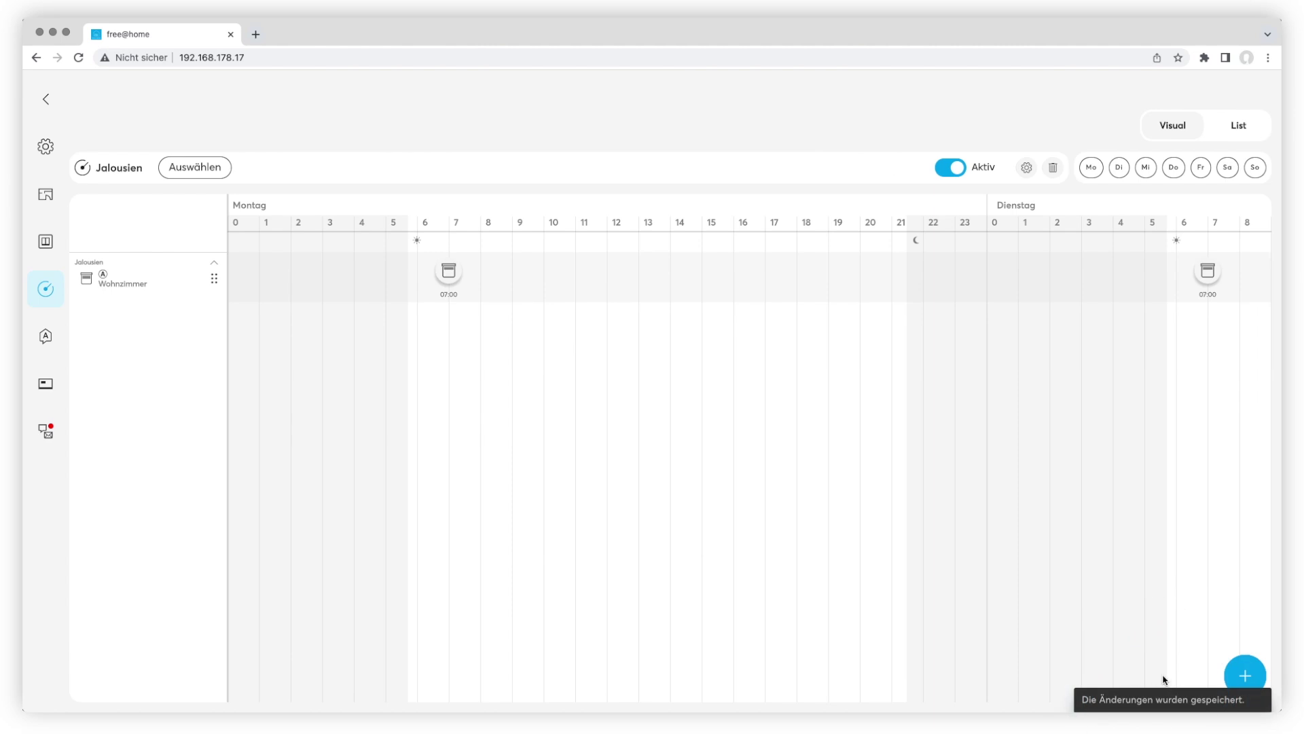
# Step: Add a second opening timer for the Wohnzimmer blind at 09:00, repeated only on Samstag and Sonntag, and save it
pyautogui.click(1245, 675)
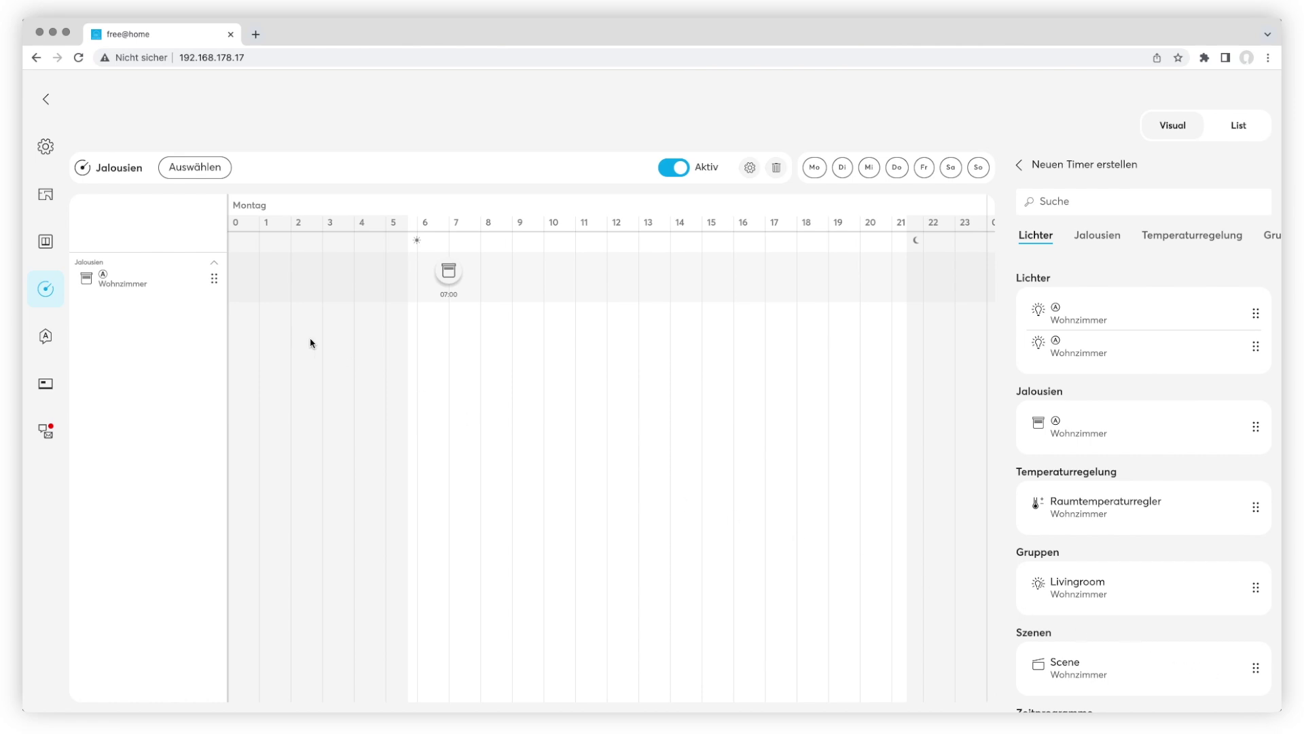
pyautogui.moveTo(215, 279); pyautogui.dragTo(470, 275)
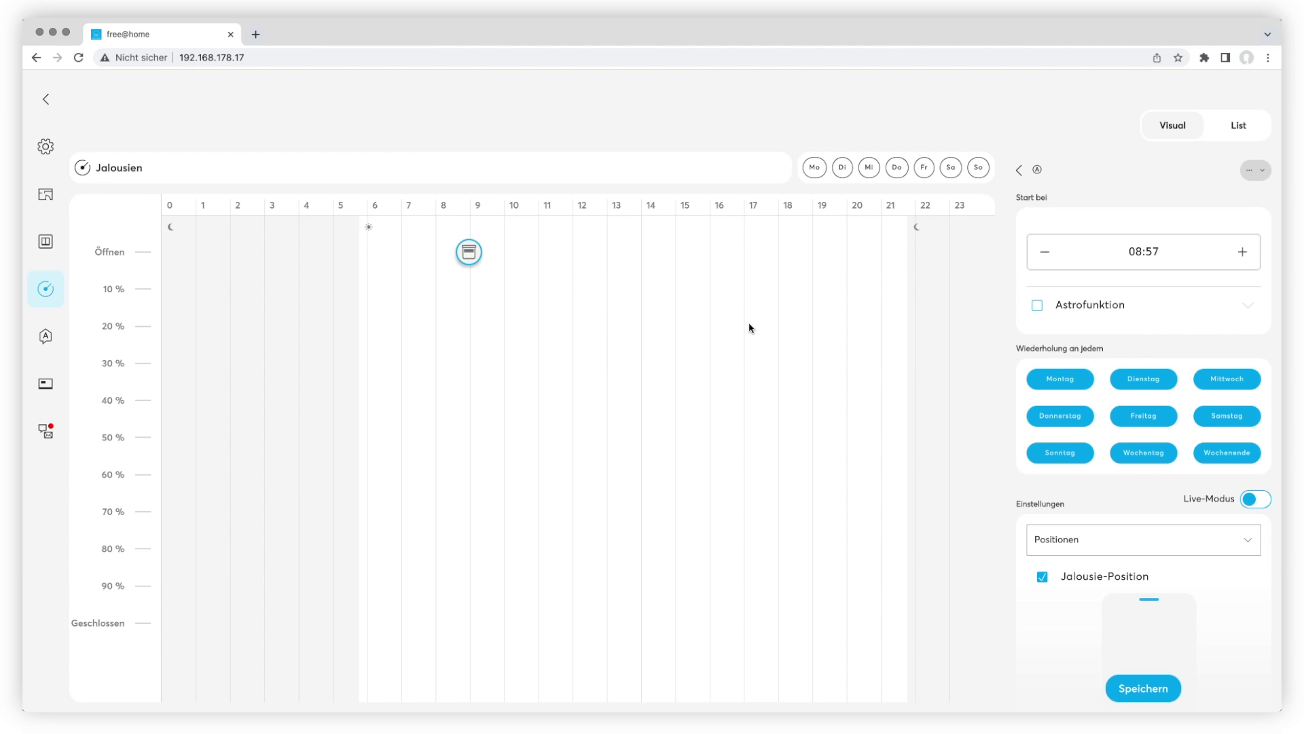
pyautogui.click(1242, 251)
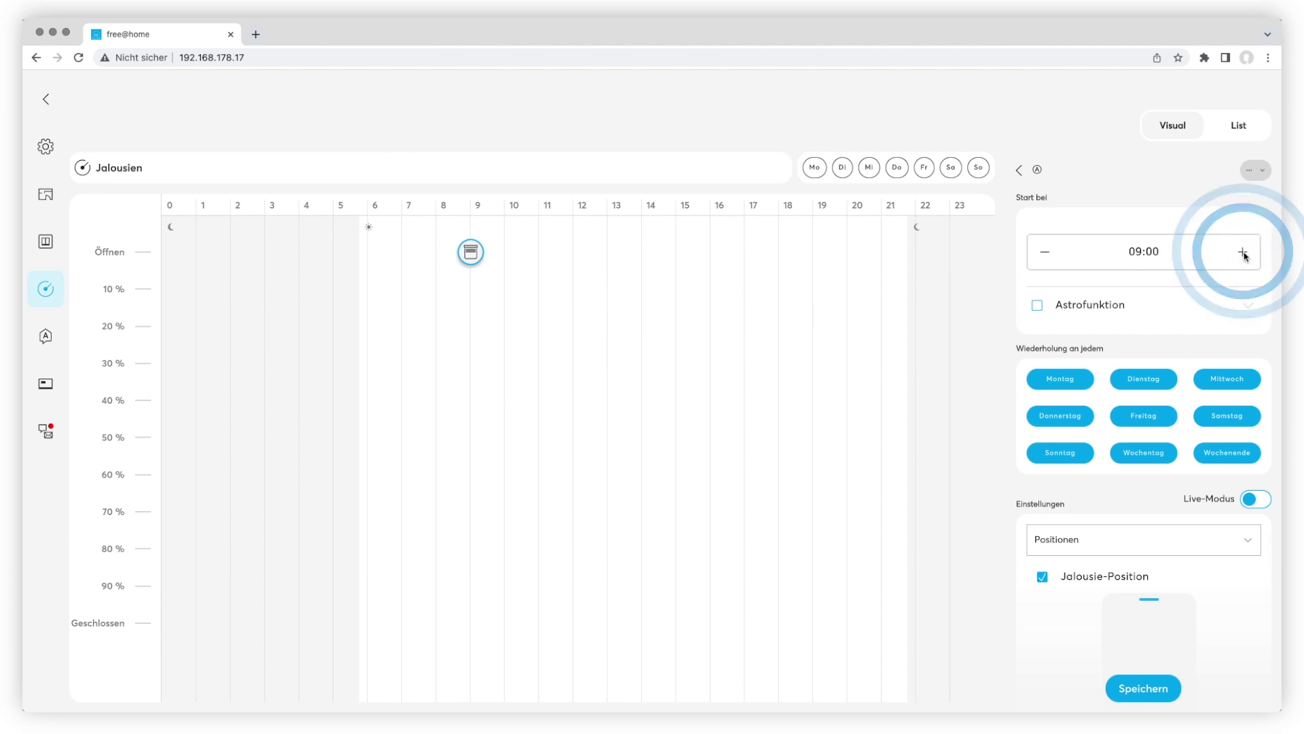
pyautogui.click(1171, 460)
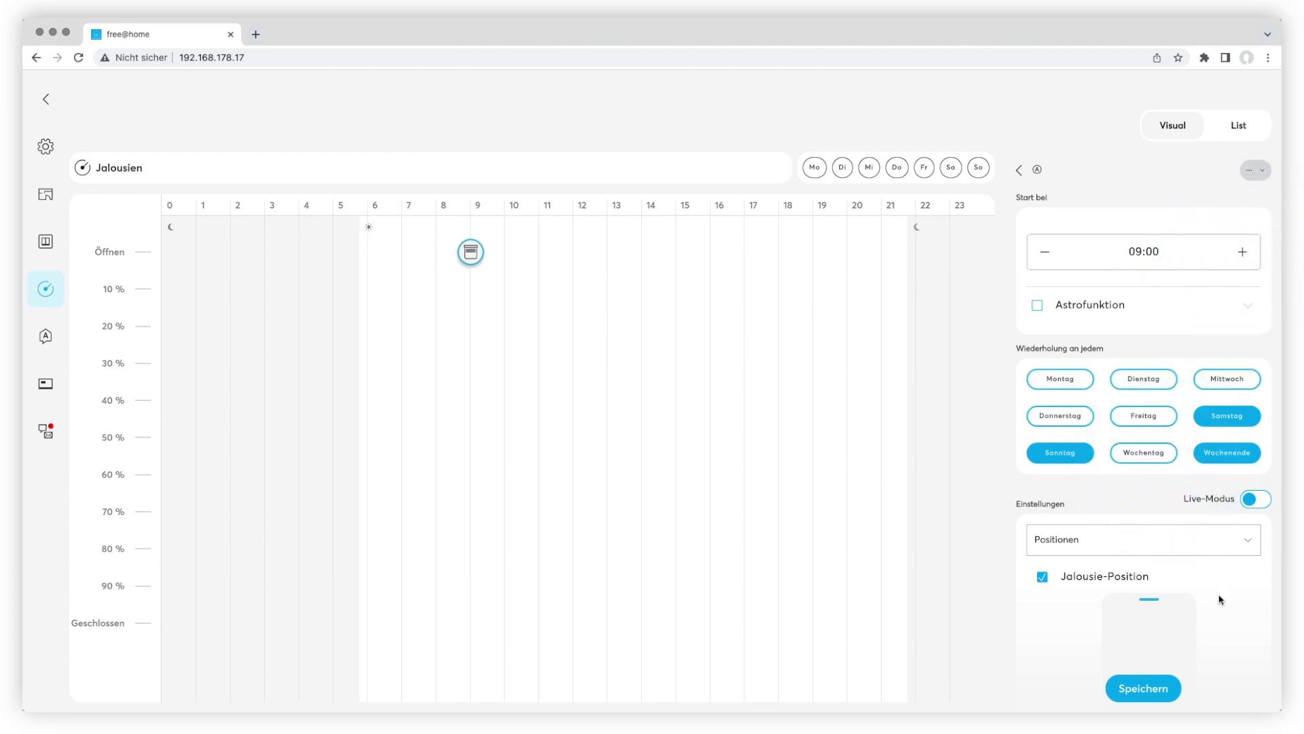
pyautogui.scroll(-3, 1219, 599)
pyautogui.scroll(-2, 1219, 600)
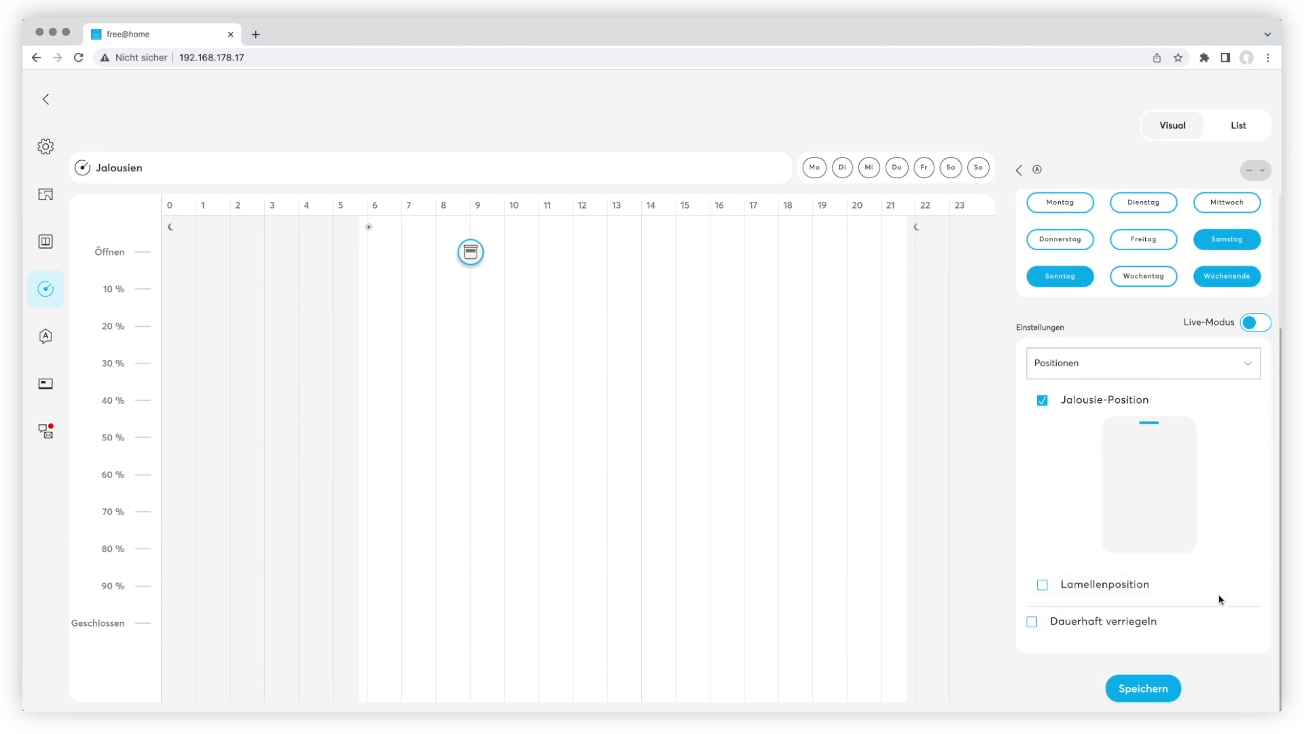
pyautogui.click(1156, 688)
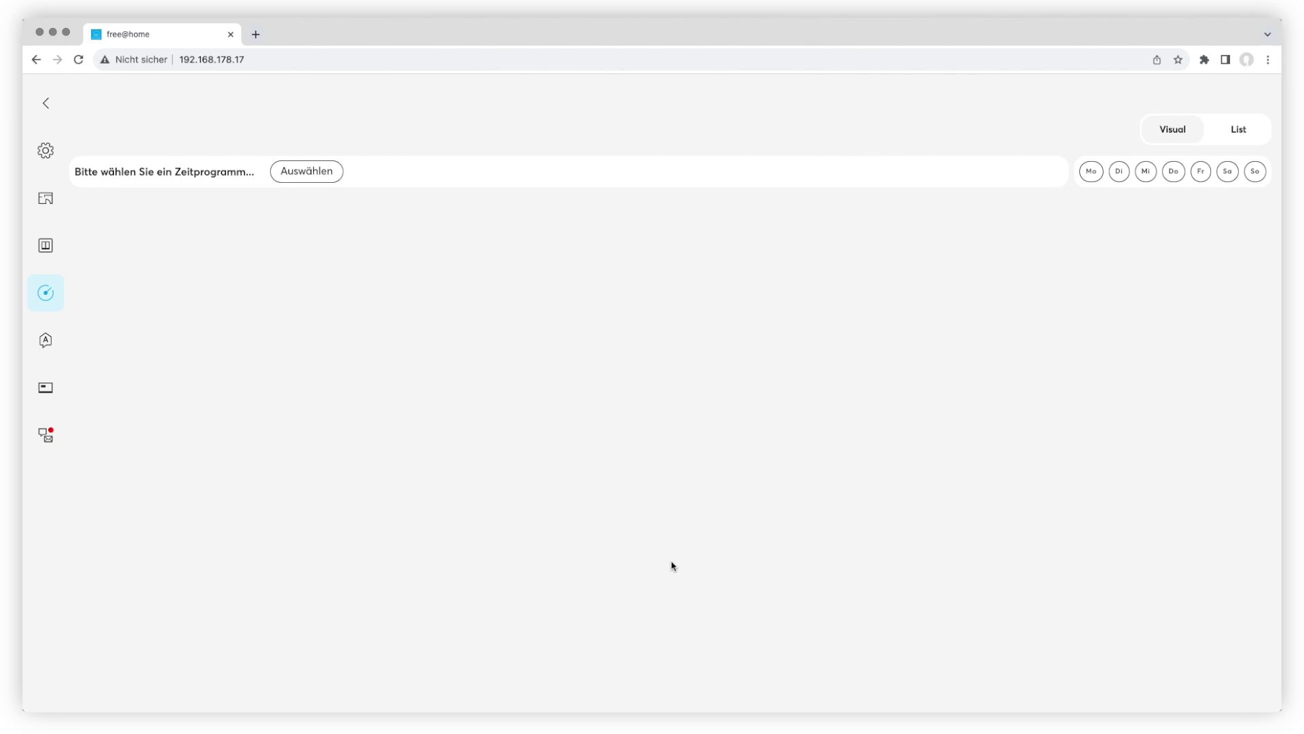
# Step: Create another time profile named "Aussenbeleuchtung"
pyautogui.click(326, 178)
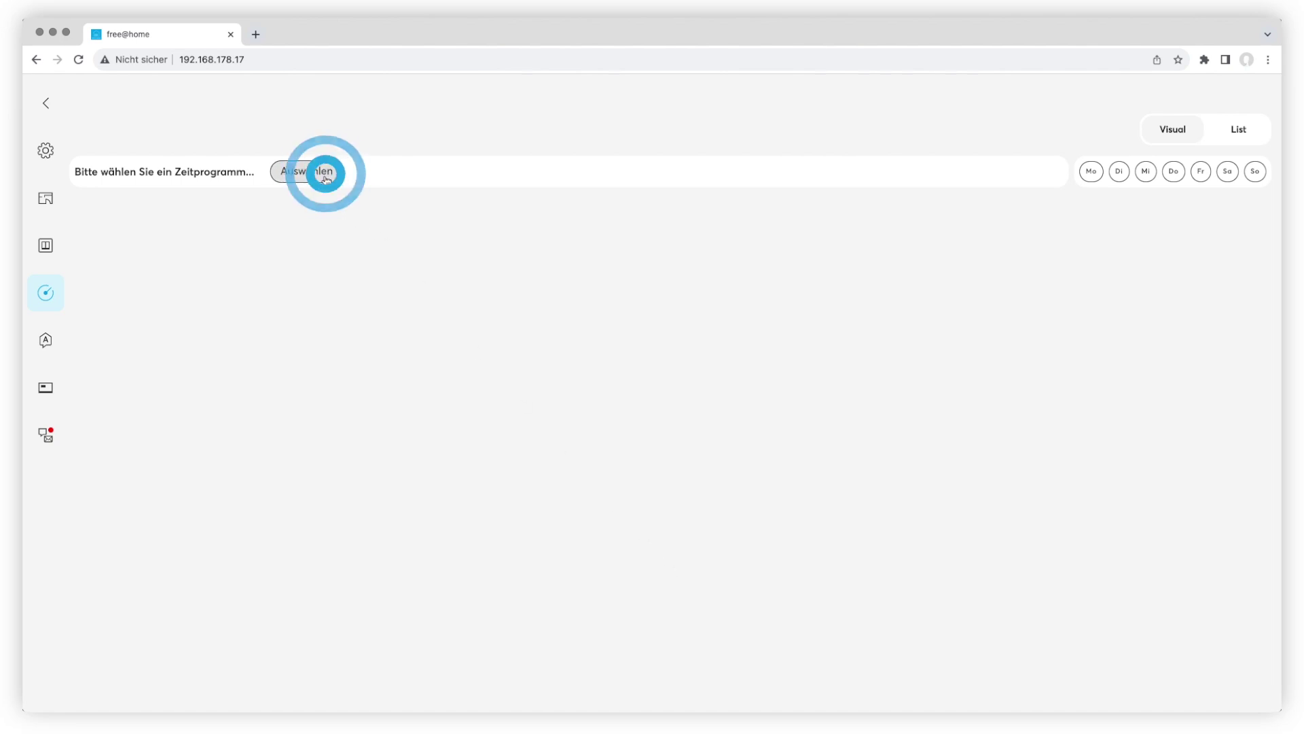
pyautogui.click(651, 258)
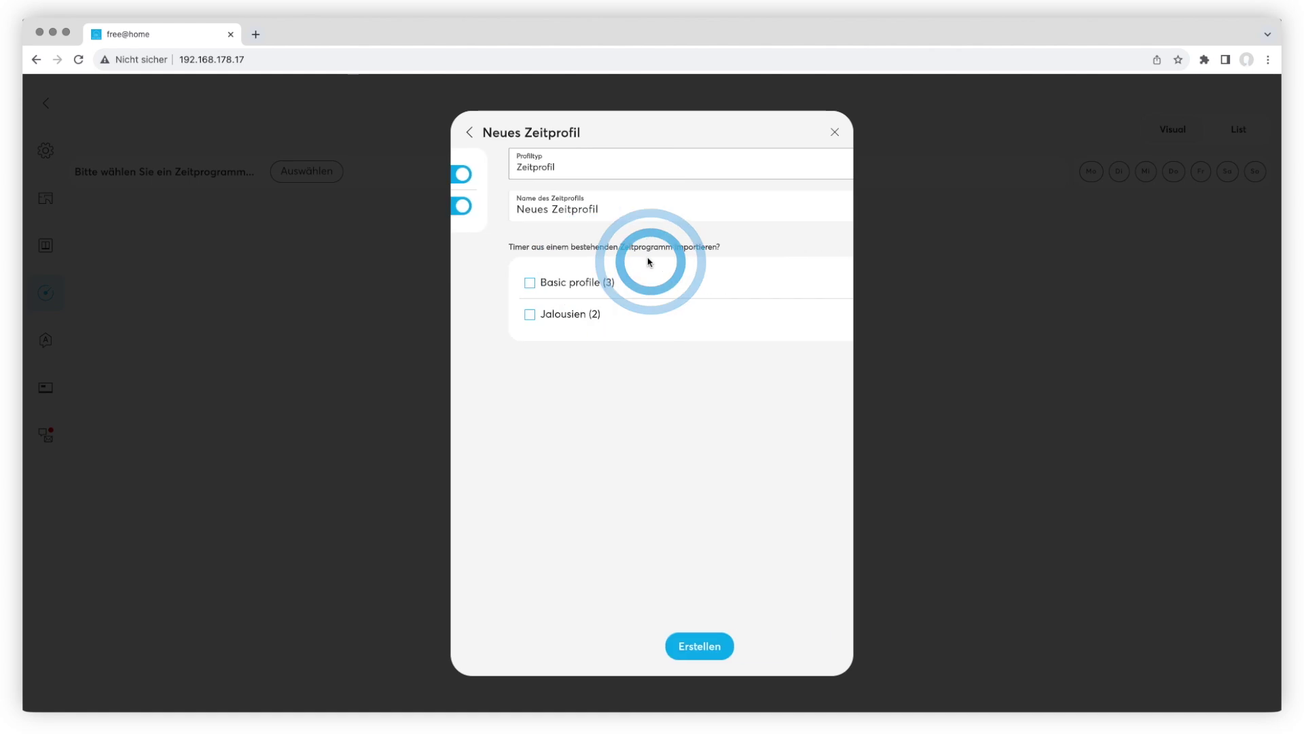
pyautogui.moveTo(557, 211); pyautogui.dragTo(388, 202)
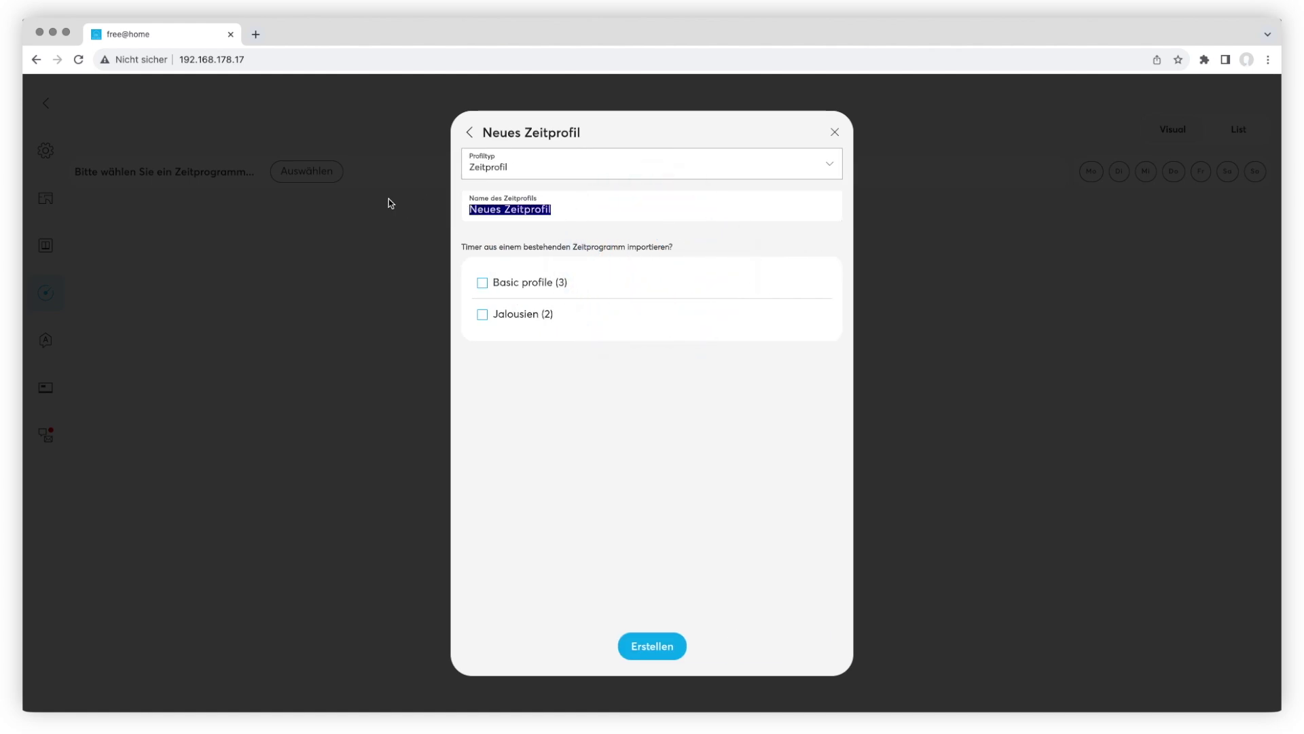
pyautogui.write('Aussenbeleuchtung')
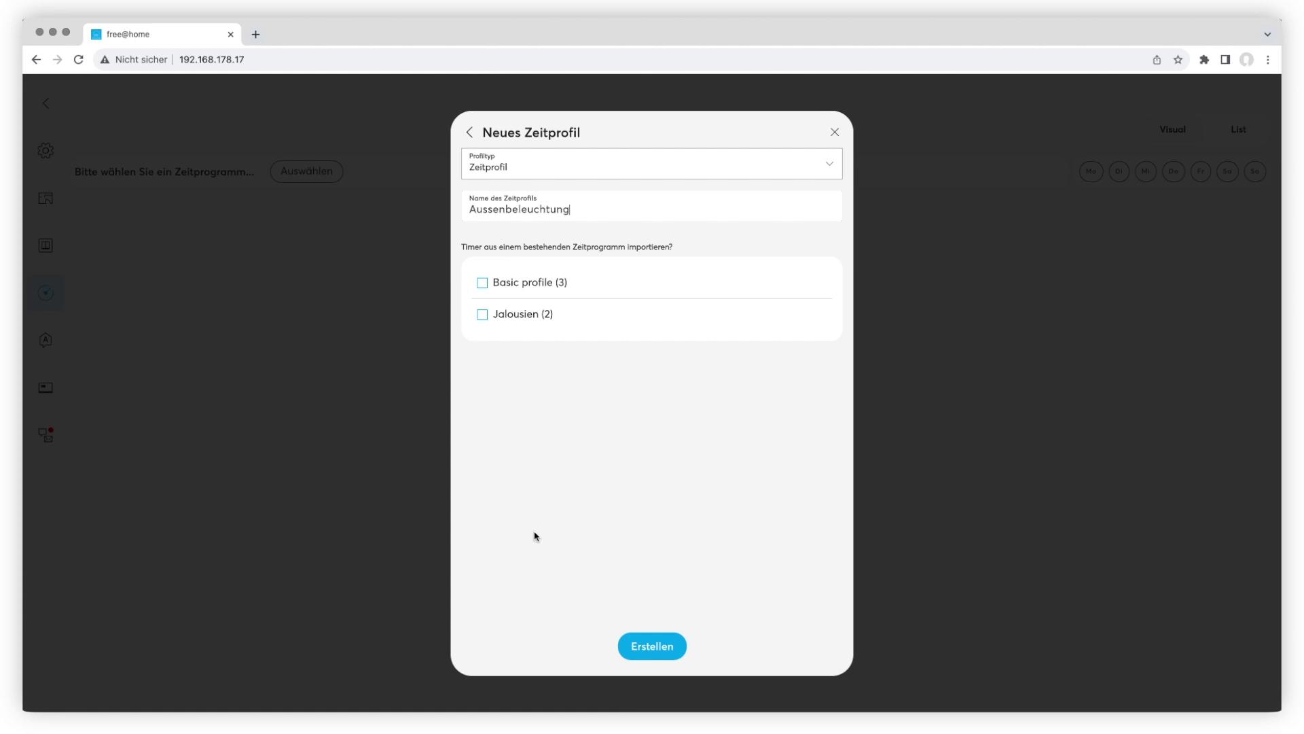
pyautogui.click(675, 659)
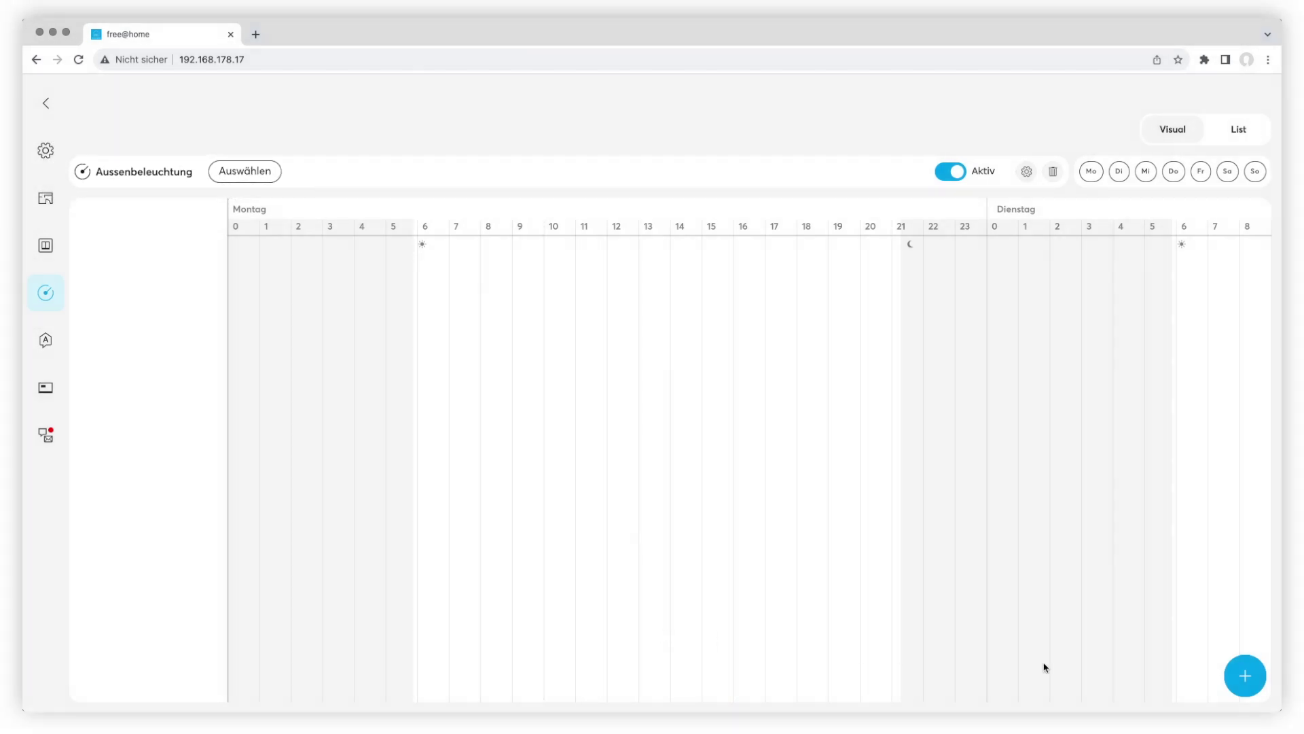
# Step: Add a daily switch-on timer for the Aussenbeleuchtung light at 21:30 with the Astrofunktion, 15 minutes after sunset, and save it
pyautogui.click(1245, 675)
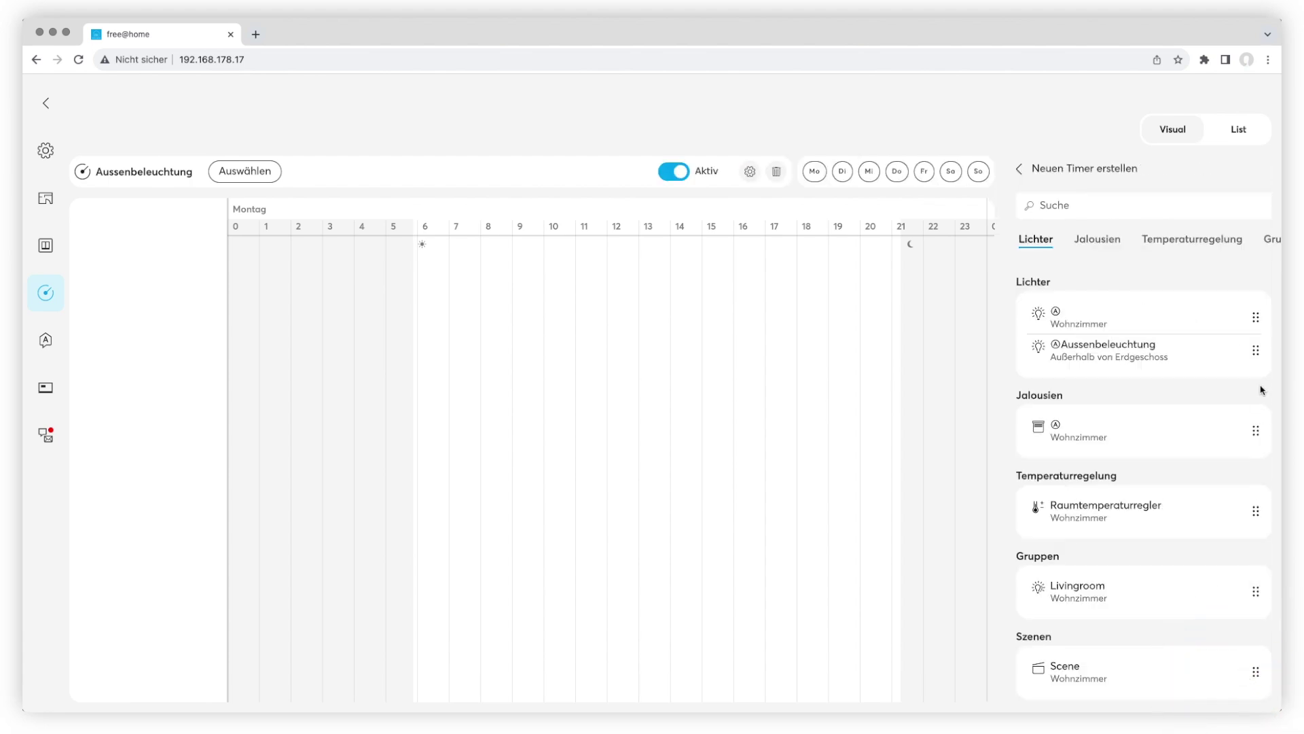
pyautogui.moveTo(1256, 352); pyautogui.dragTo(912, 345)
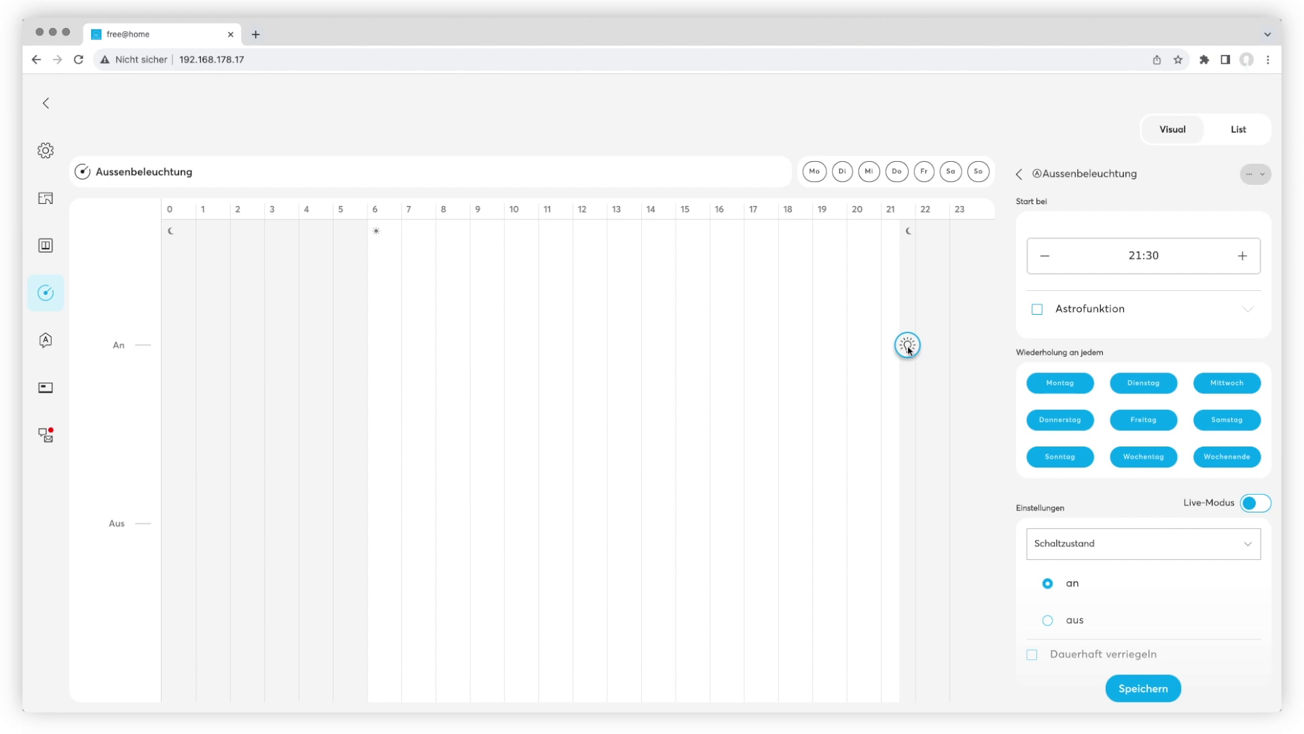
pyautogui.click(1036, 307)
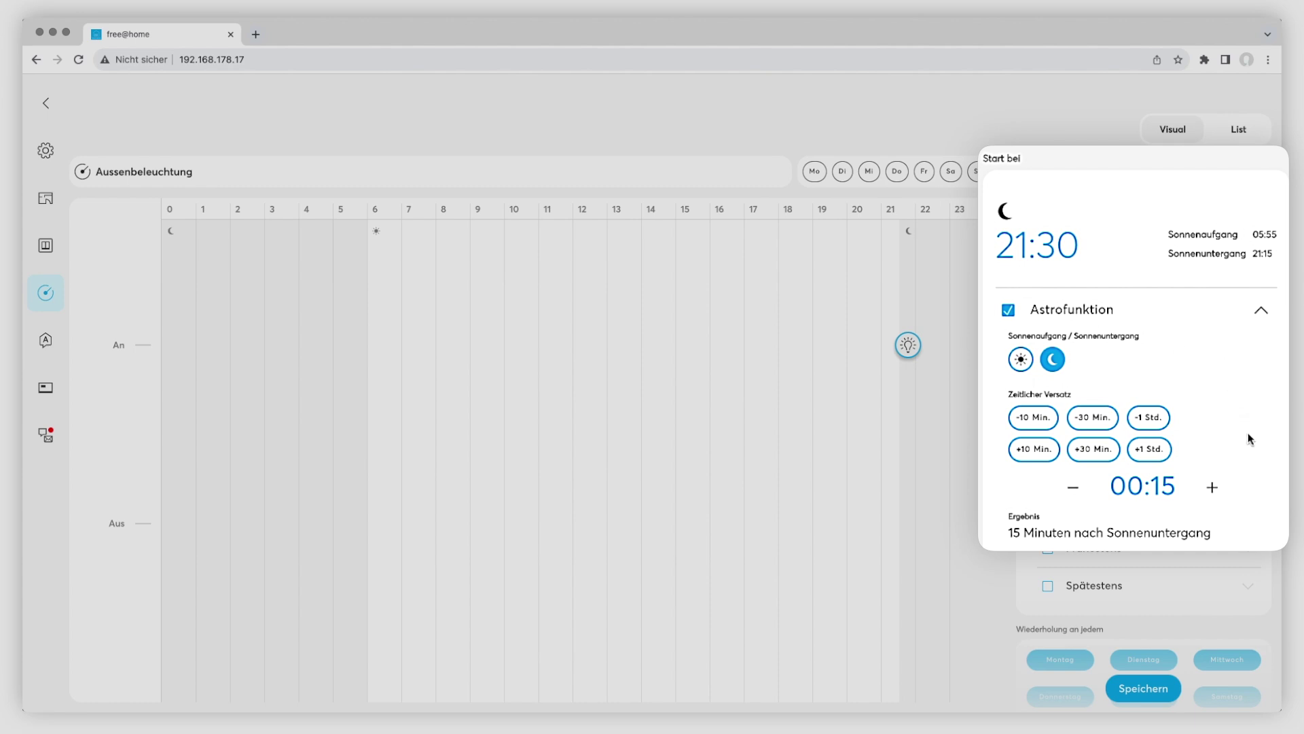
pyautogui.scroll(-2, 1250, 438)
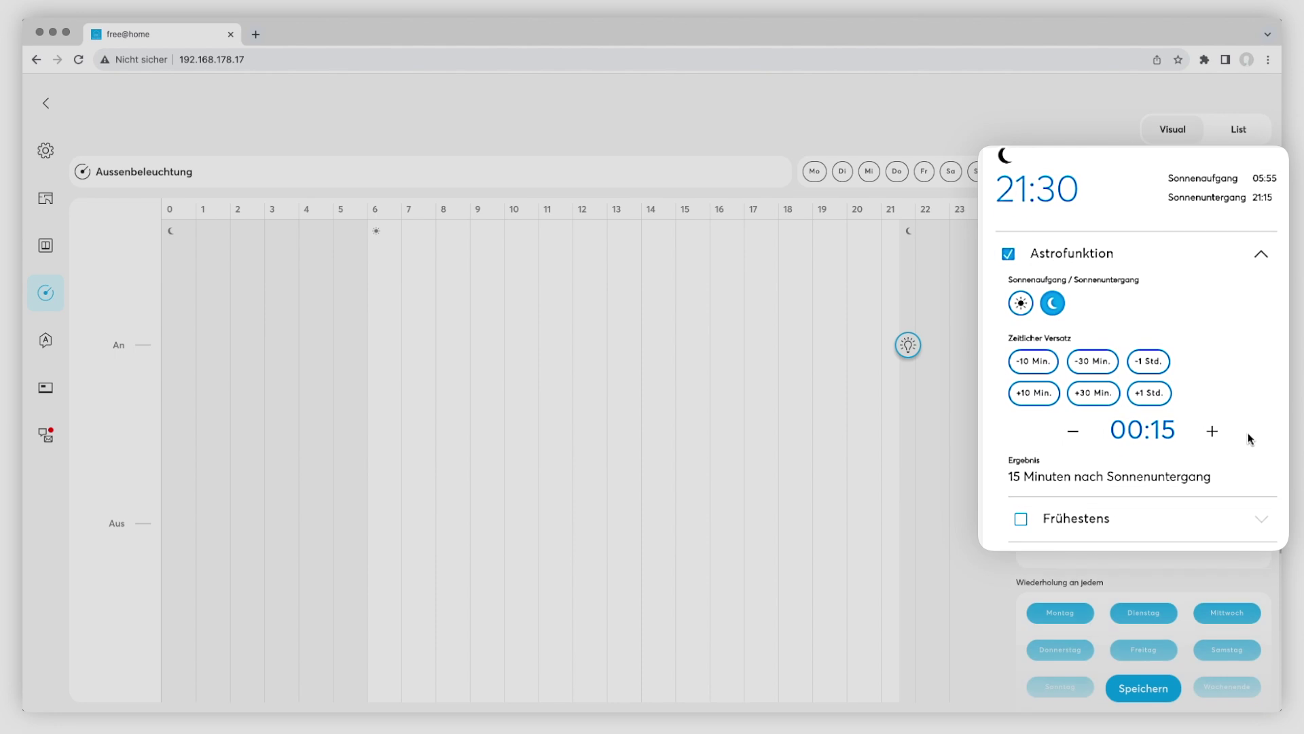
pyautogui.scroll(-5, 1247, 435)
pyautogui.scroll(-5, 1236, 434)
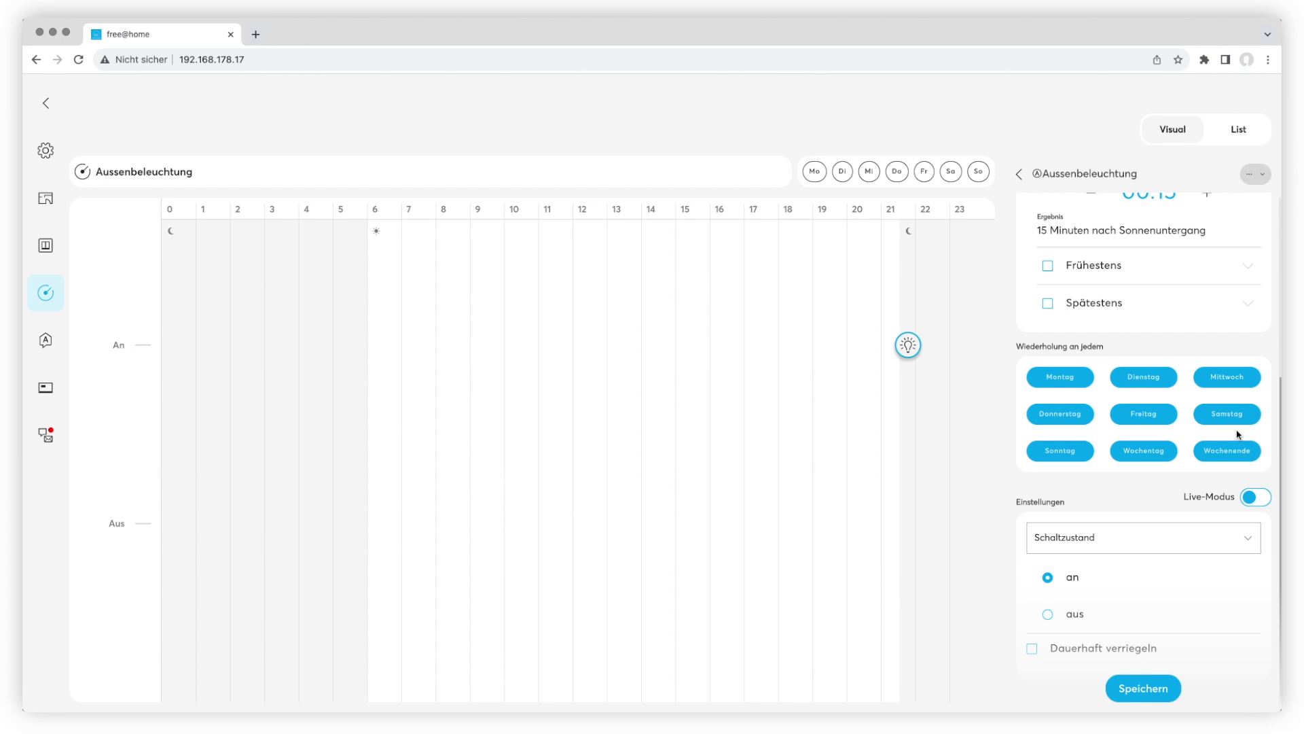
pyautogui.scroll(-1, 1236, 432)
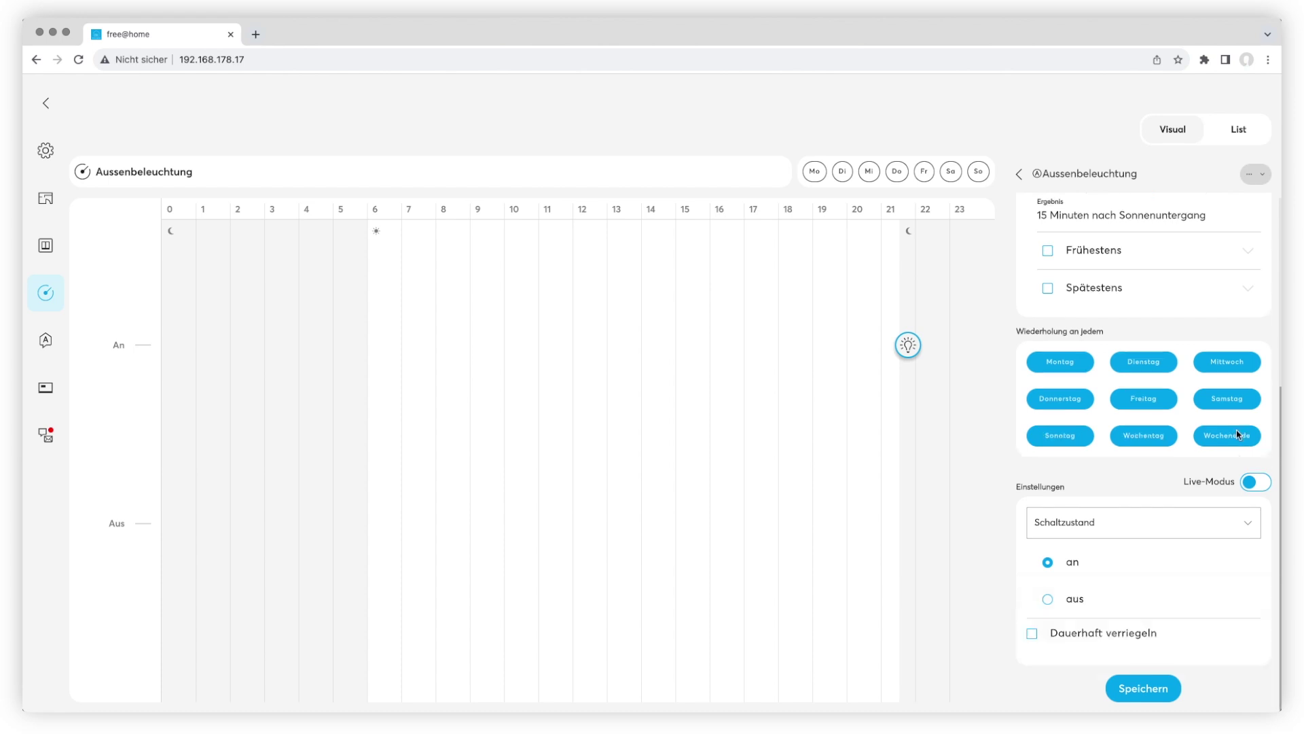
pyautogui.click(1160, 692)
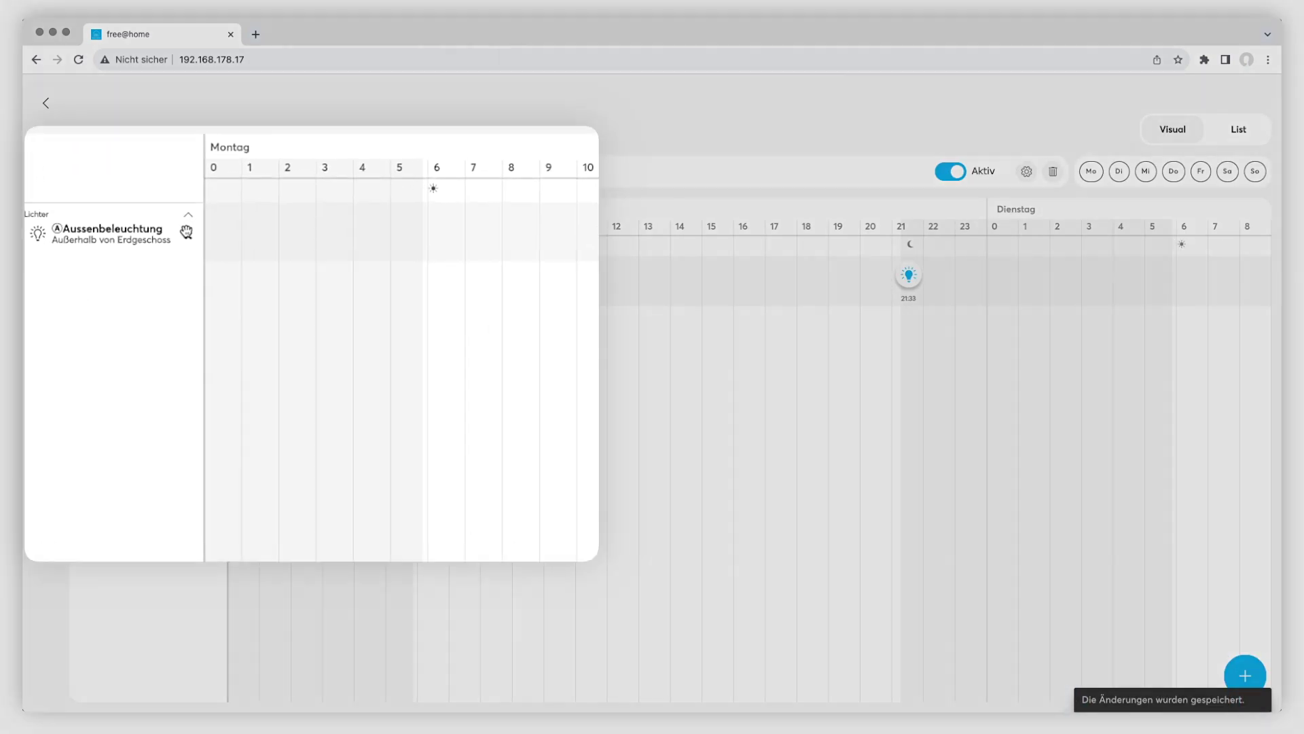
# Step: Add a daily switch-off timer for the Aussenbeleuchtung light at 06:03 with the Astrofunktion, 8 minutes after sunrise, and save it
pyautogui.click(186, 232)
pyautogui.moveTo(445, 293); pyautogui.dragTo(459, 527)
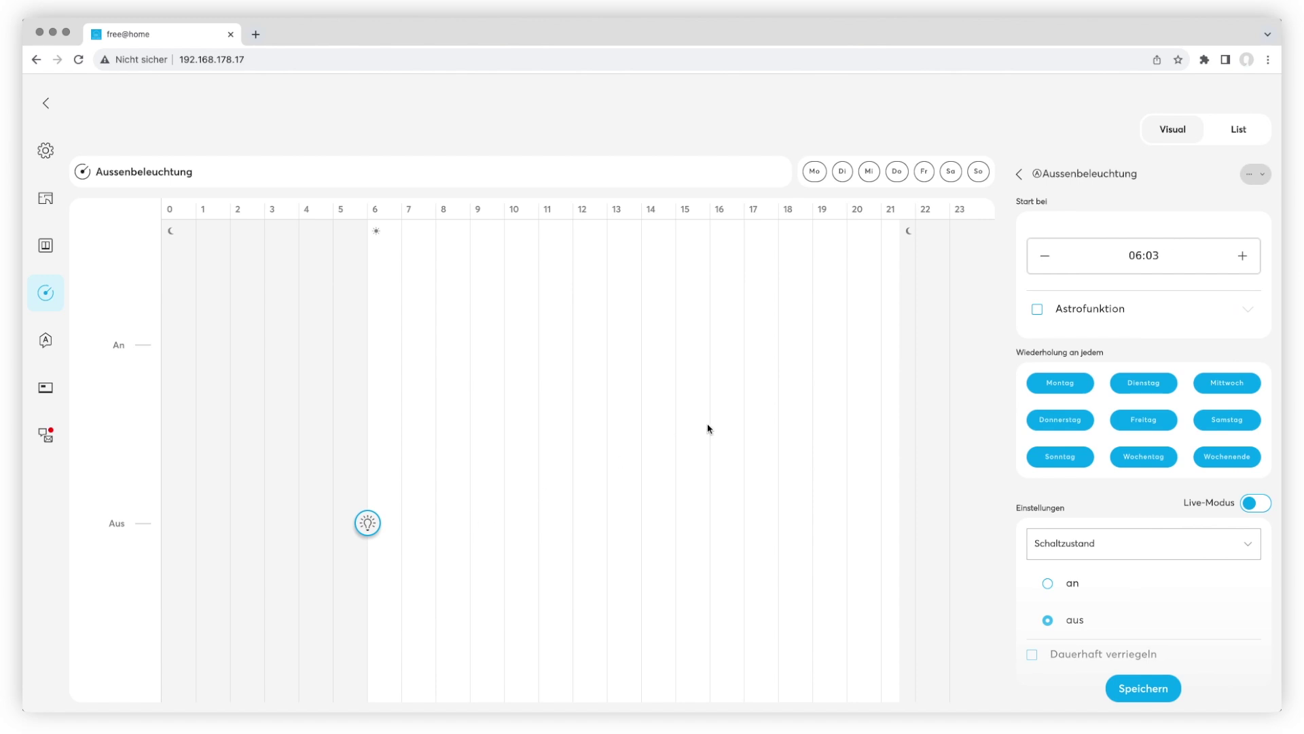
pyautogui.click(1039, 310)
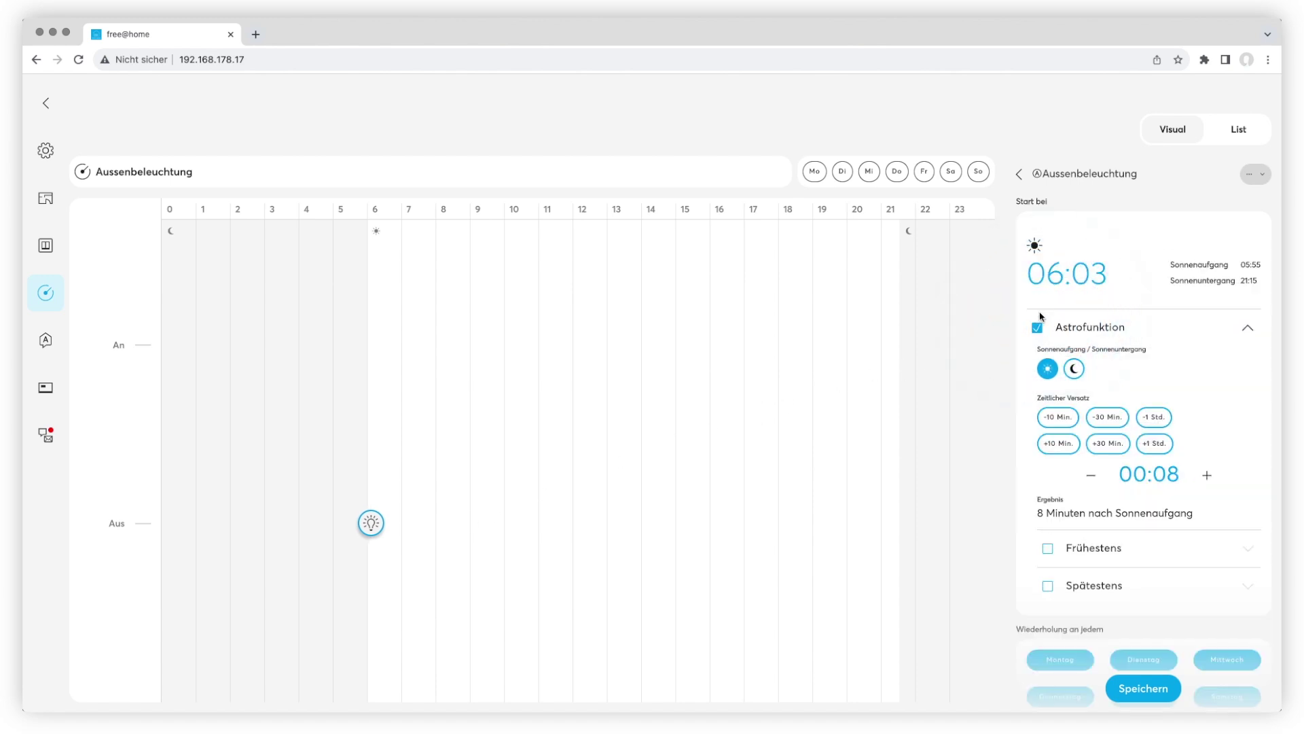
pyautogui.scroll(-5, 1222, 414)
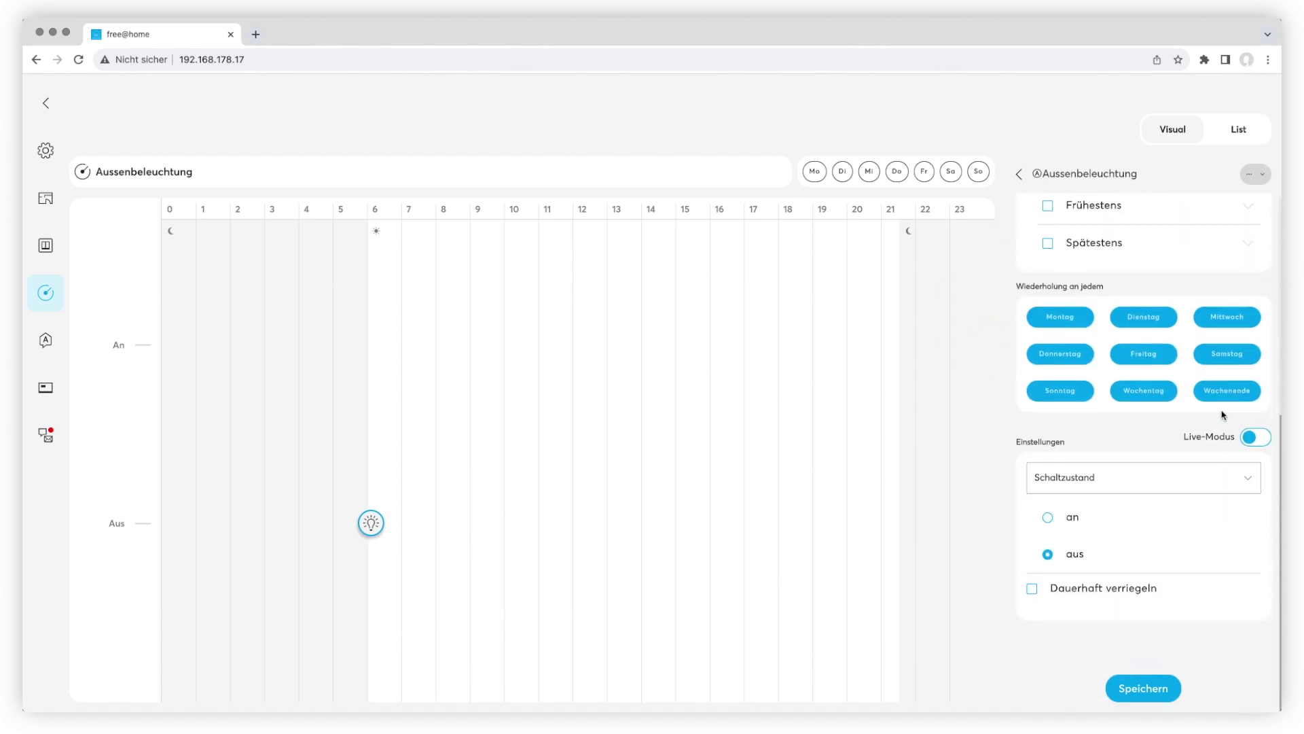
pyautogui.click(1150, 690)
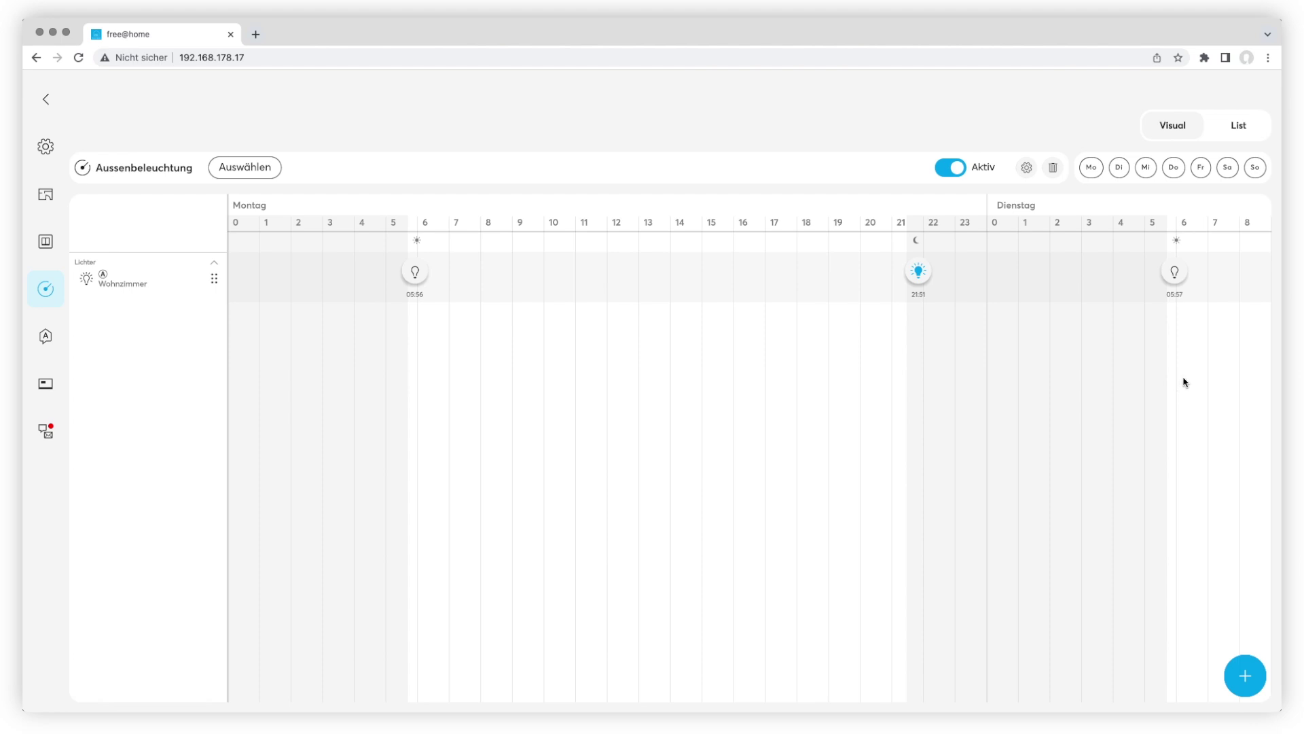
# Step: Show the Aussenbeleuchtung timers as a list, and switch the profile and its Am Morgen timer off and on again
pyautogui.click(1239, 127)
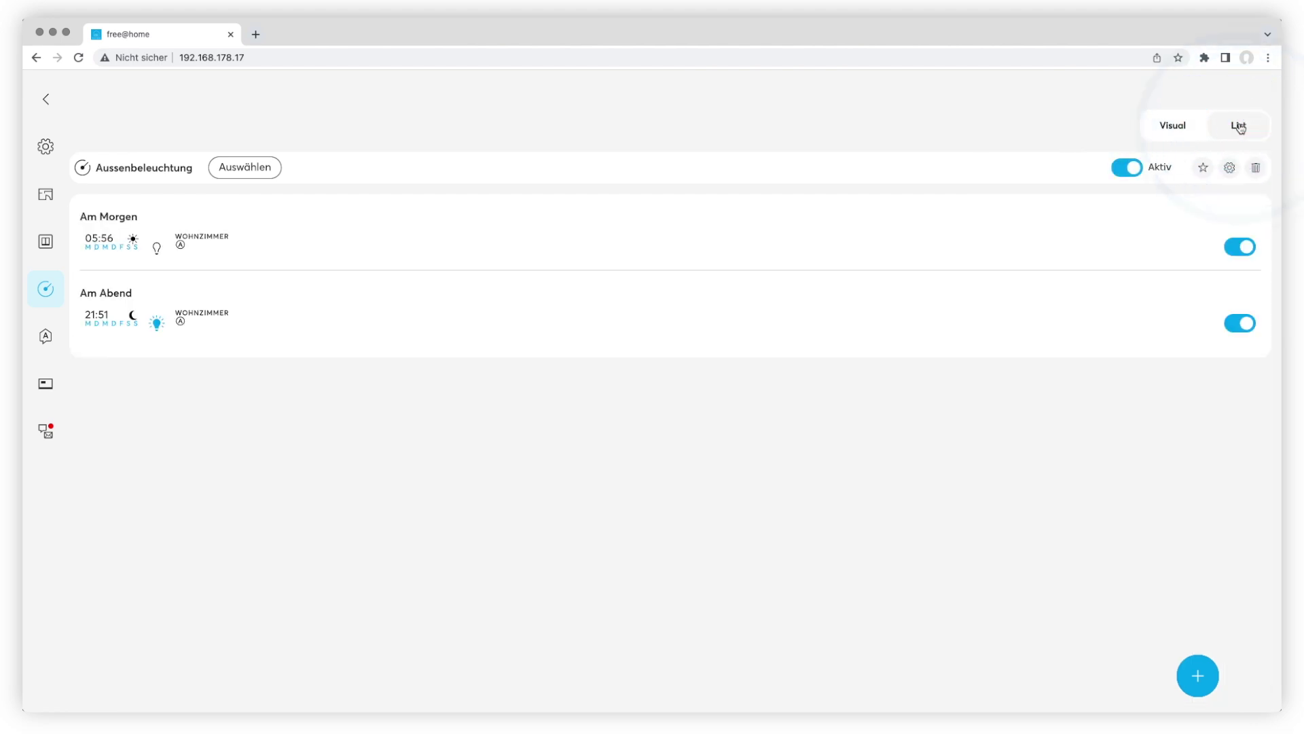
pyautogui.click(1114, 168)
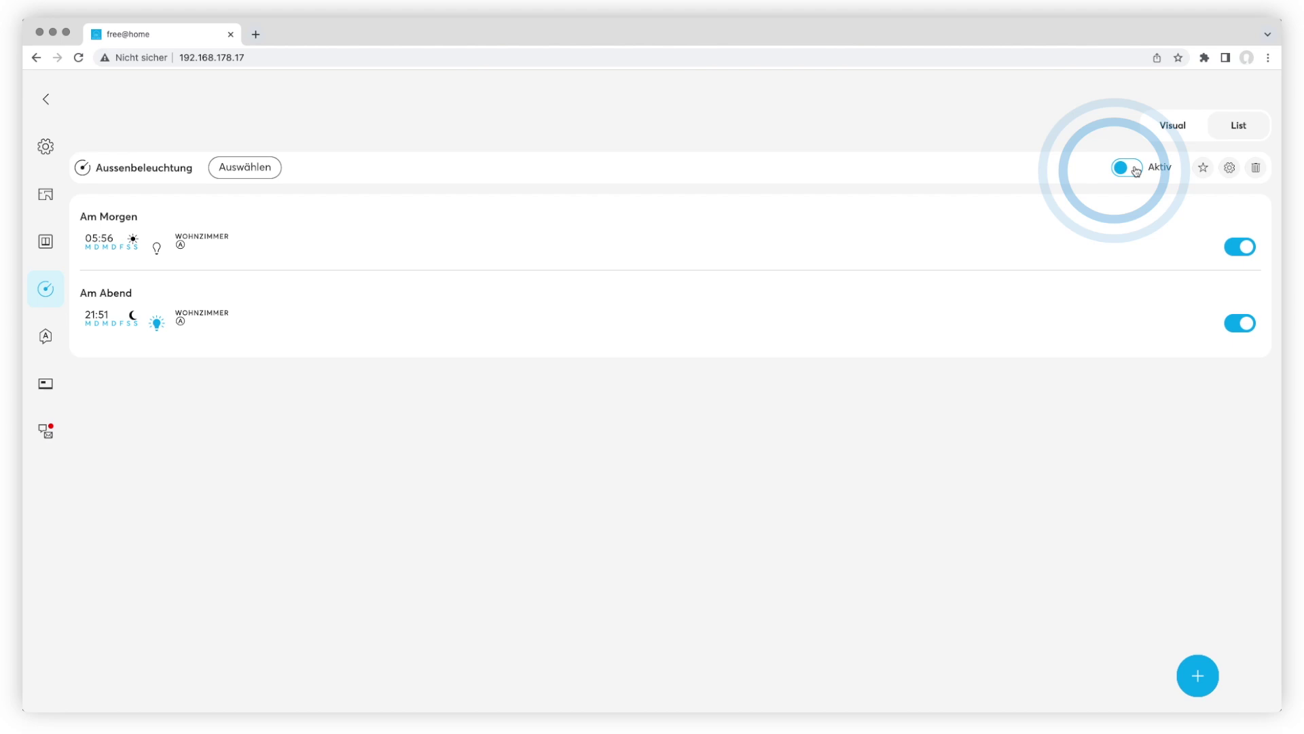
pyautogui.click(1133, 169)
pyautogui.click(1238, 247)
pyautogui.click(1252, 251)
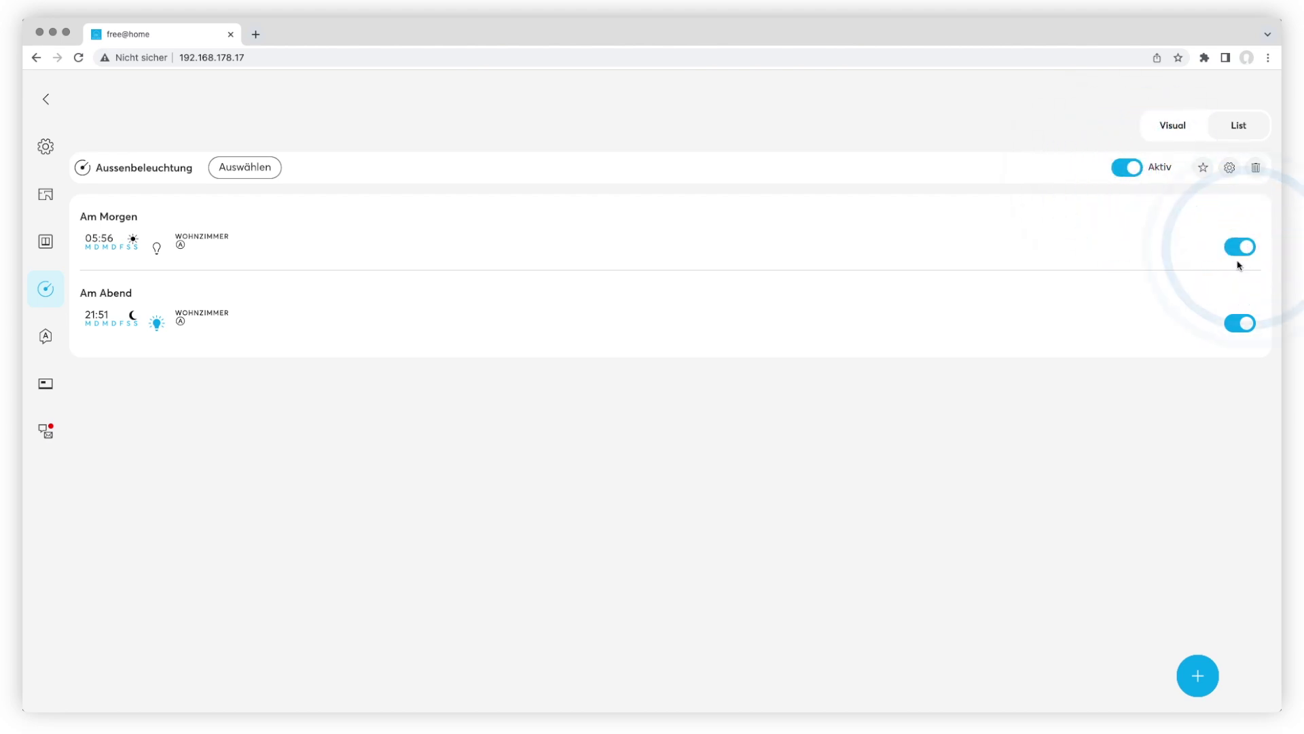
# Step: Add the Aussenbeleuchtung profile to the favourites and view its edit settings without changing them
pyautogui.click(1203, 167)
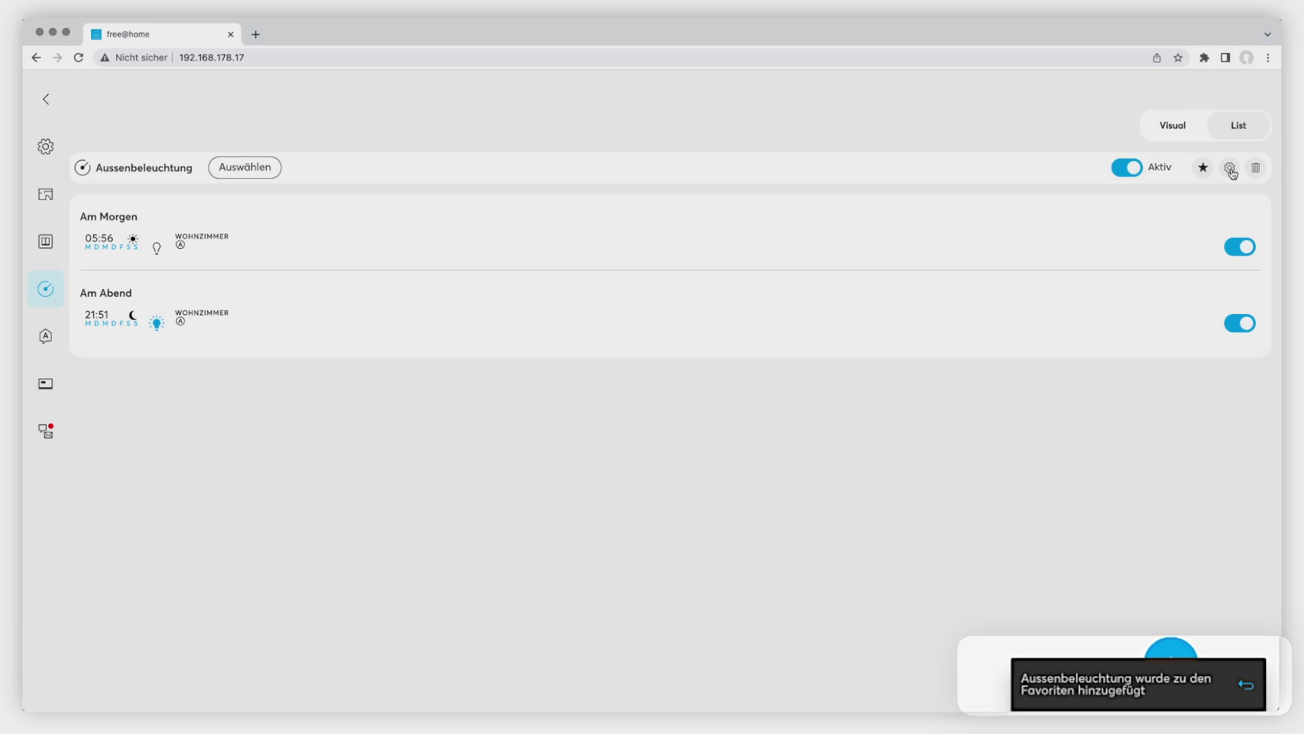
pyautogui.click(1230, 169)
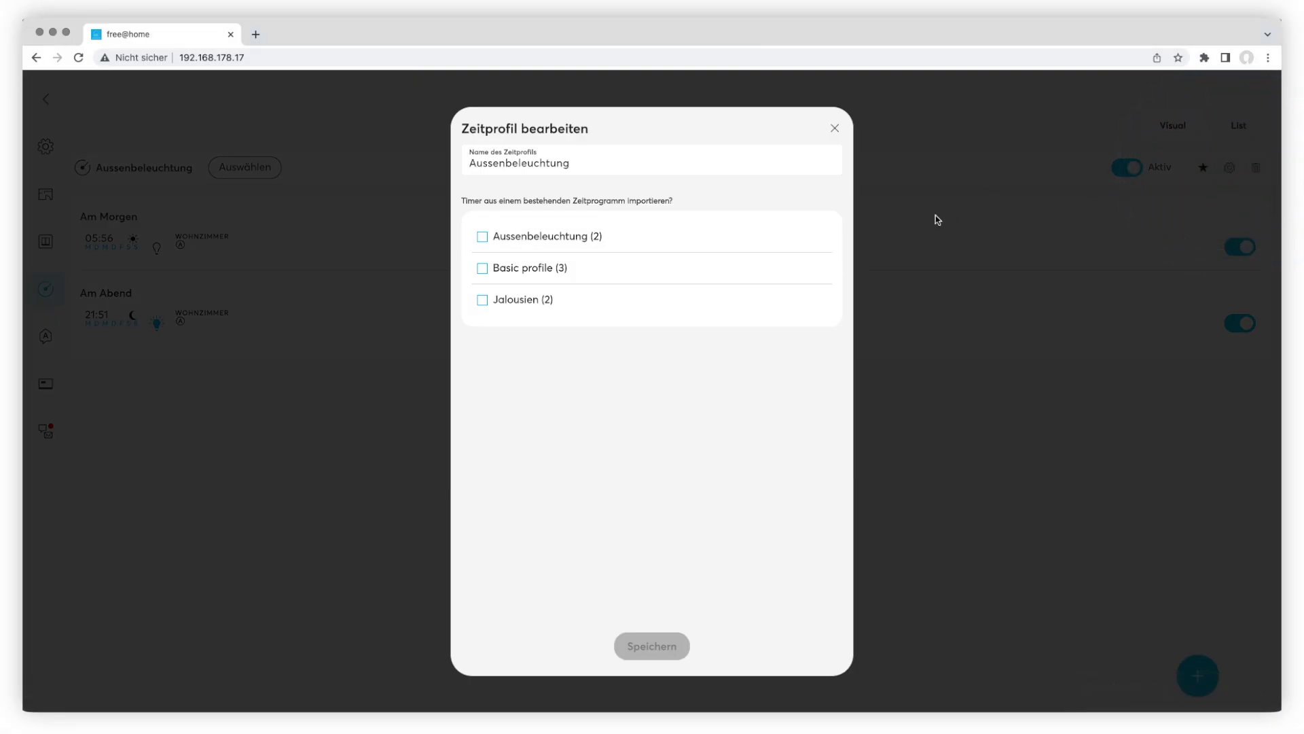
pyautogui.click(835, 128)
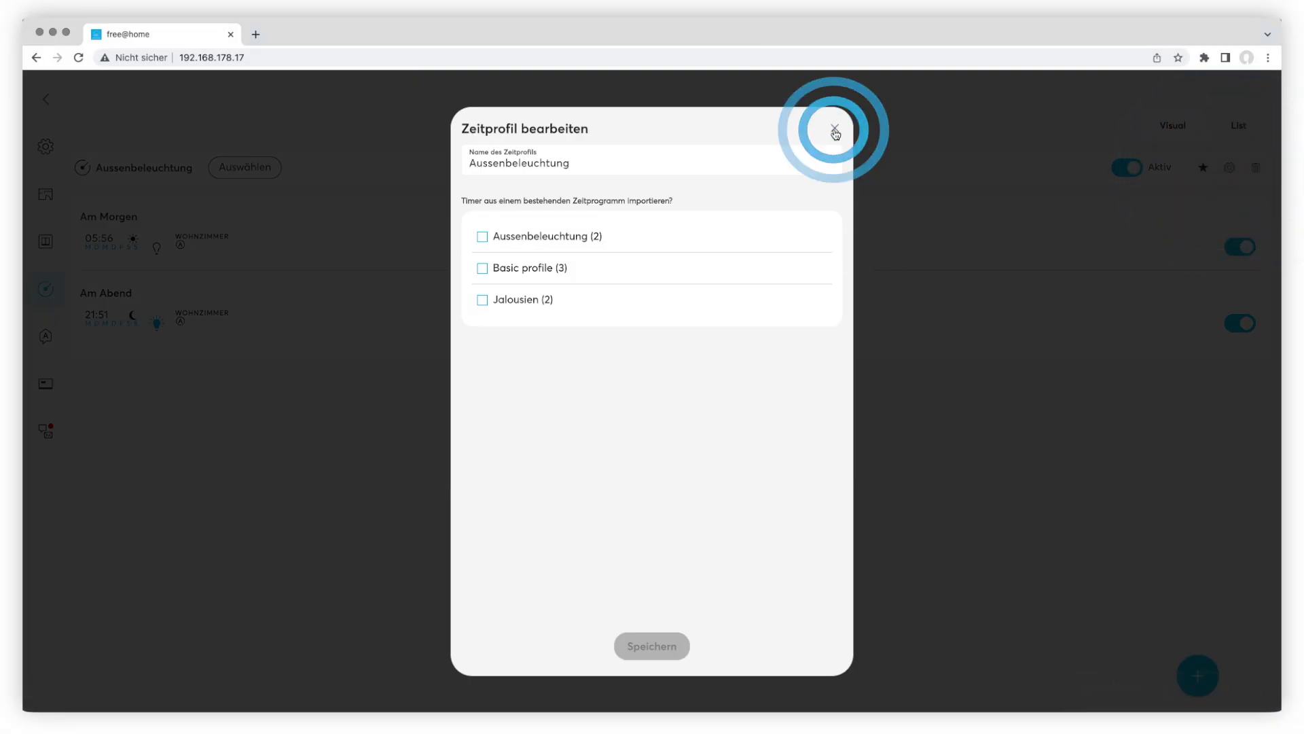
# Step: Try to delete the Aussenbeleuchtung time profile
pyautogui.click(1256, 167)
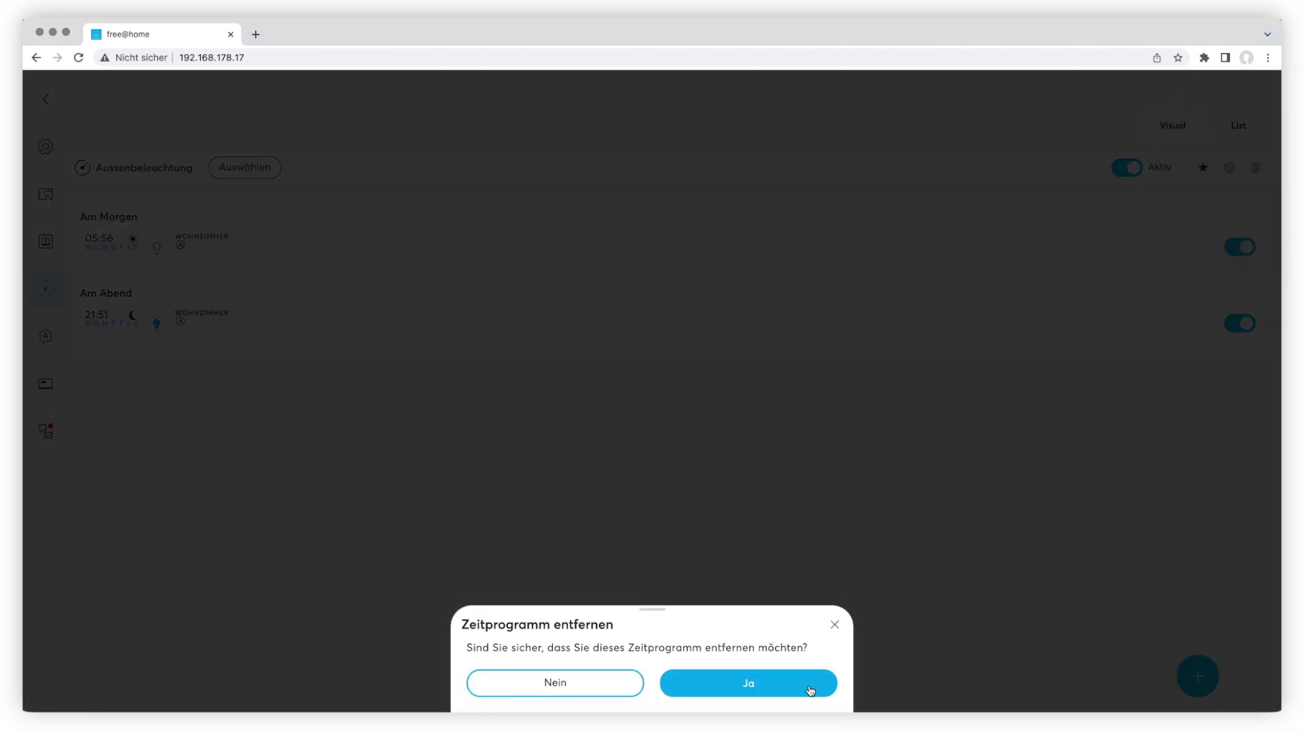
pyautogui.click(811, 690)
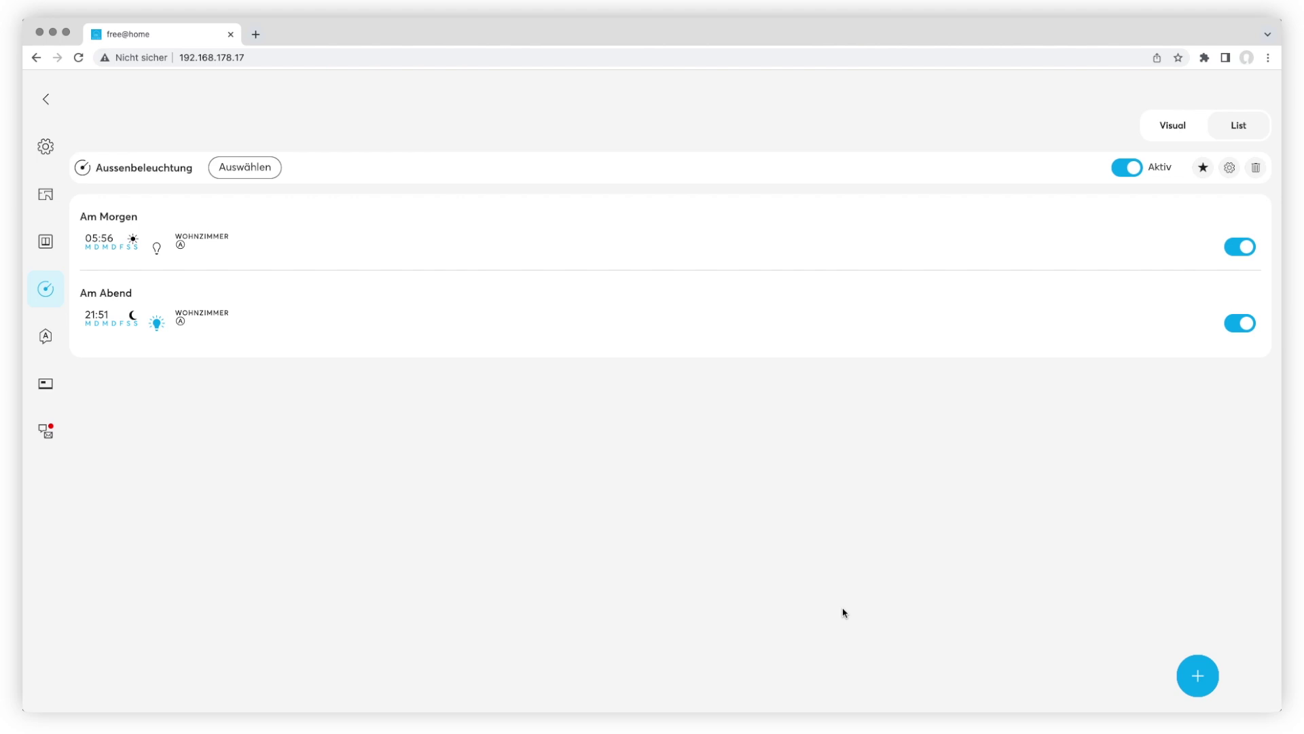